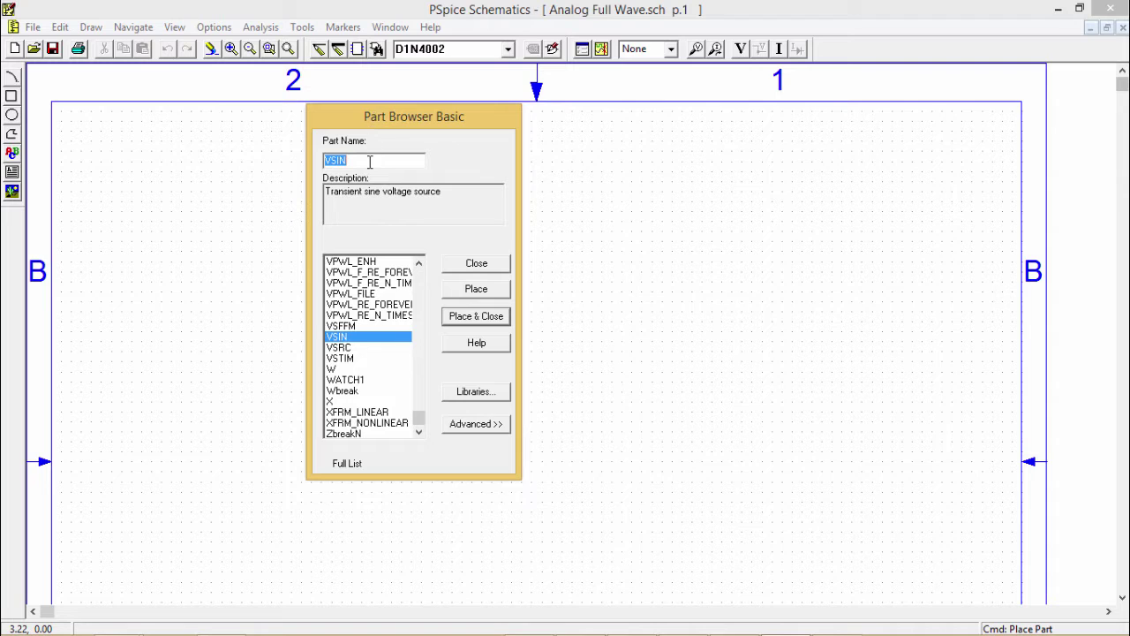
Step: Place a VSIN sine voltage source in the open area of the Analog Full Wave schematic
double_click(341, 339)
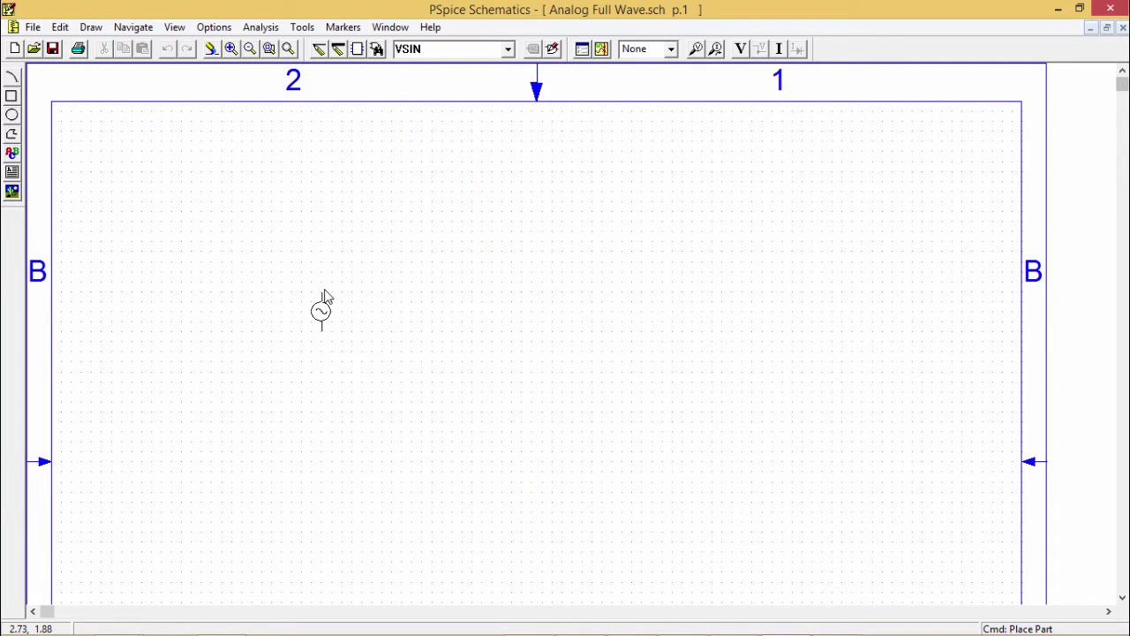
left_click(324, 296)
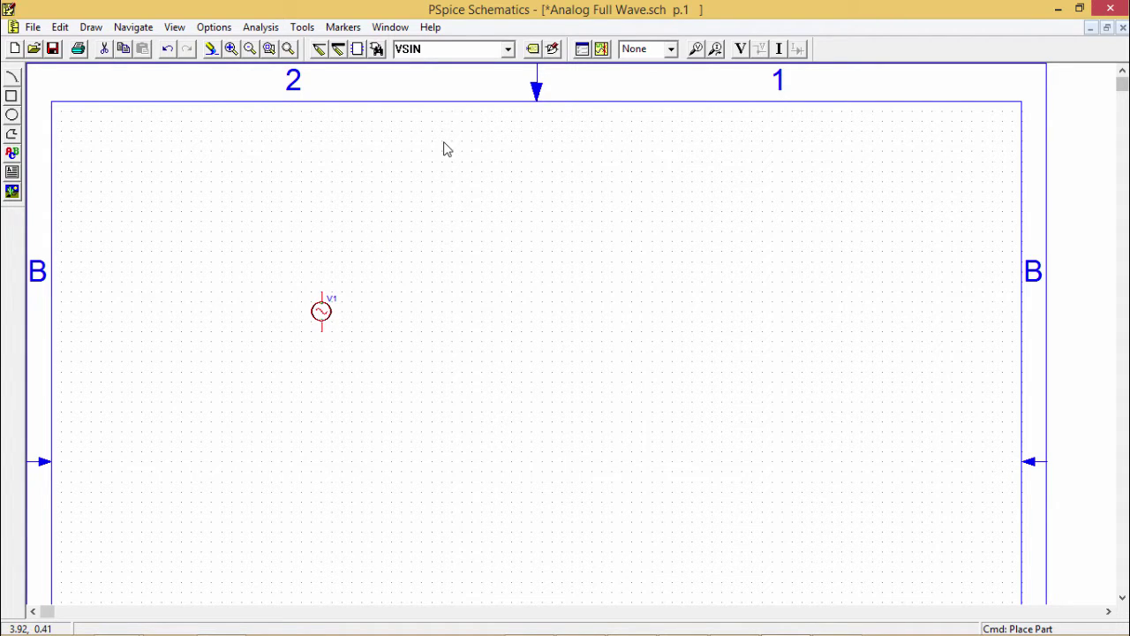
Step: Place four D1N4002 diodes, rotated to point upward, in a two-by-two arrangement beside the voltage source
left_click(377, 49)
type("d1n")
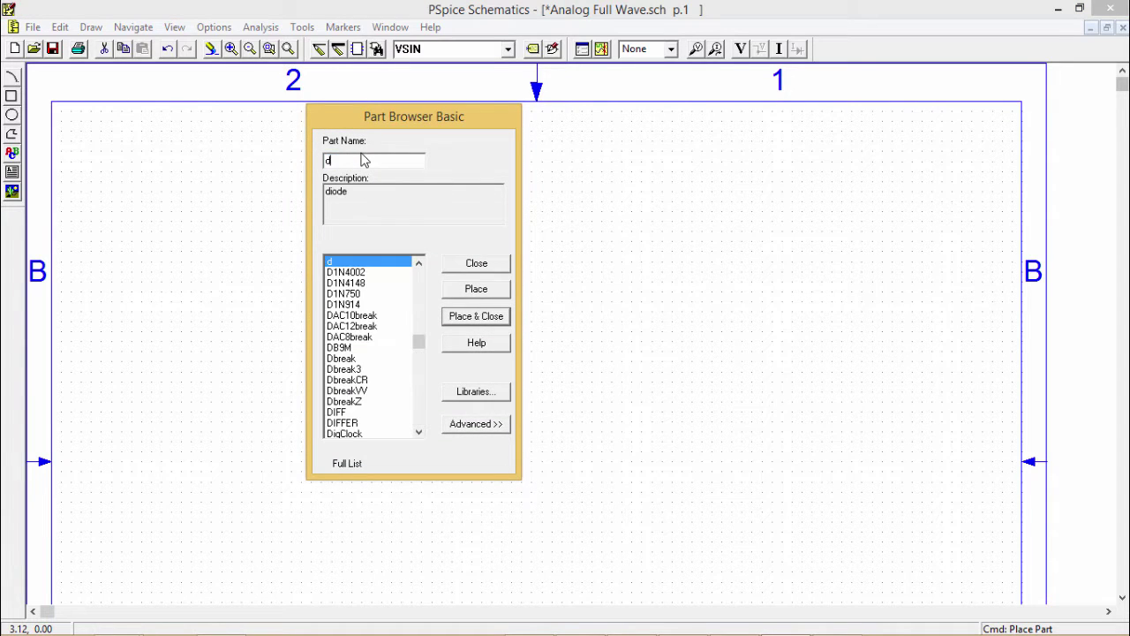
double_click(353, 273)
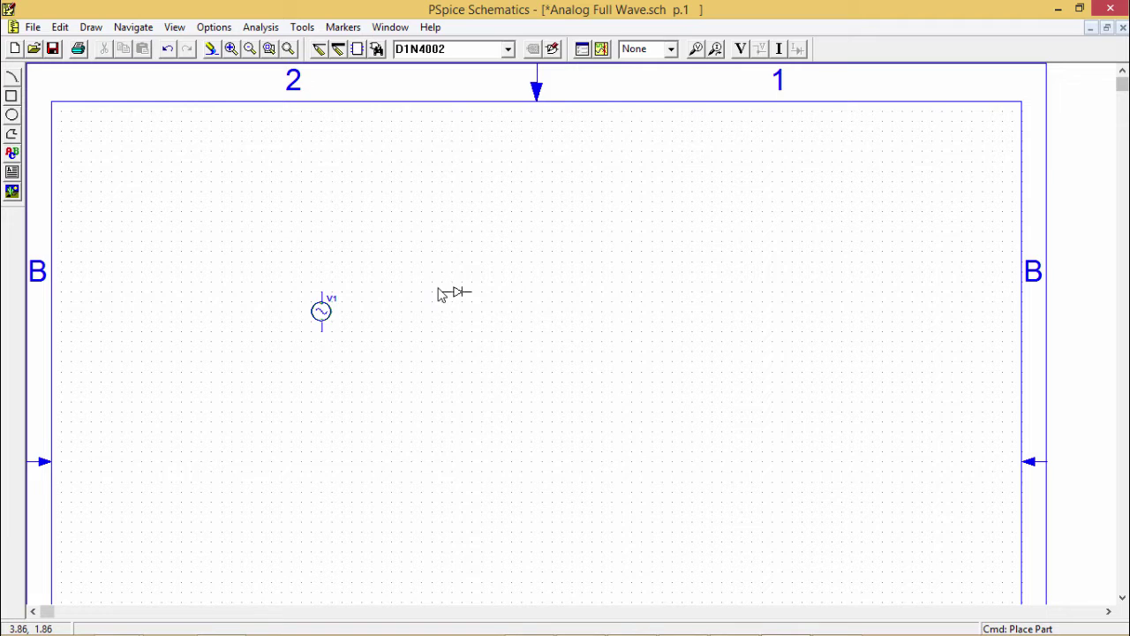
key("ctrl+r")
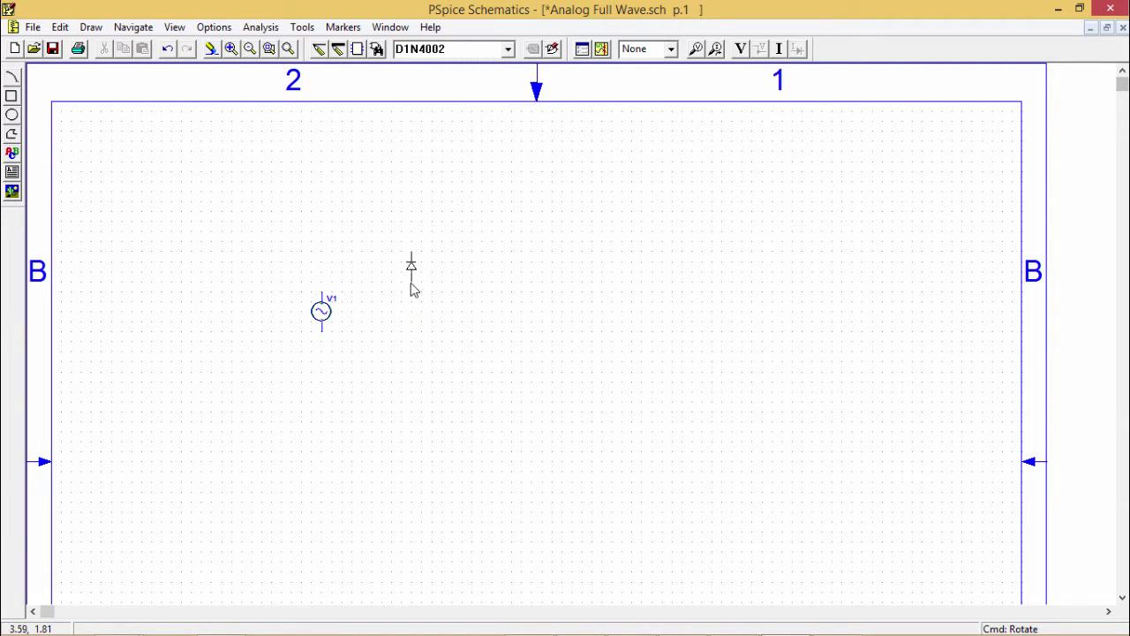
left_click(415, 285)
left_click(516, 285)
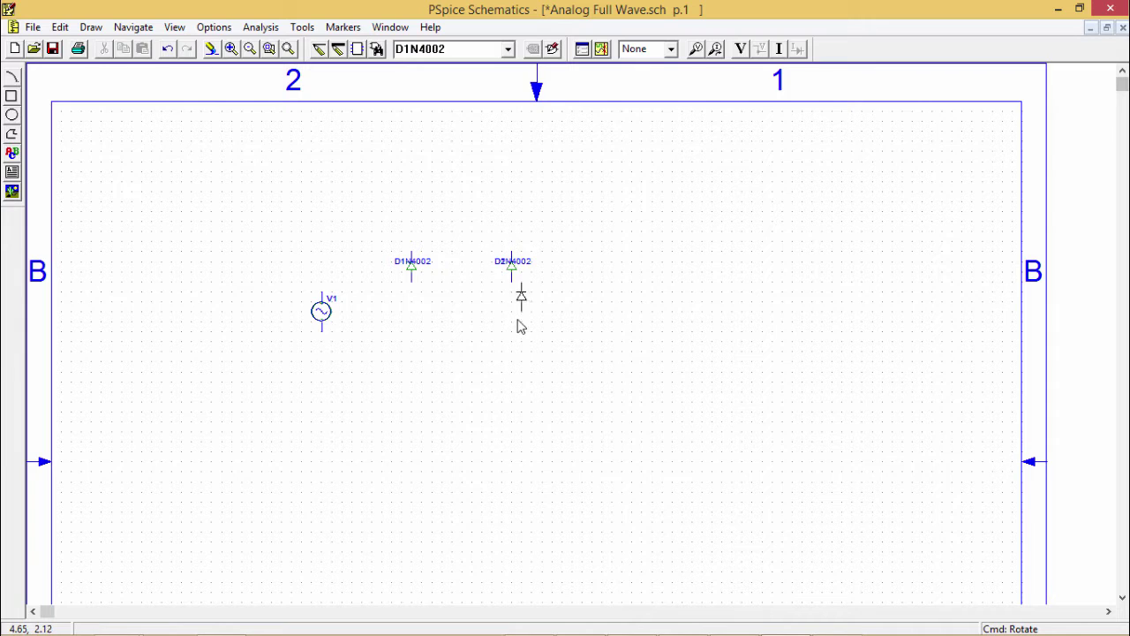
left_click(515, 373)
right_click(477, 376)
key("ctrl+c")
key("ctrl+v")
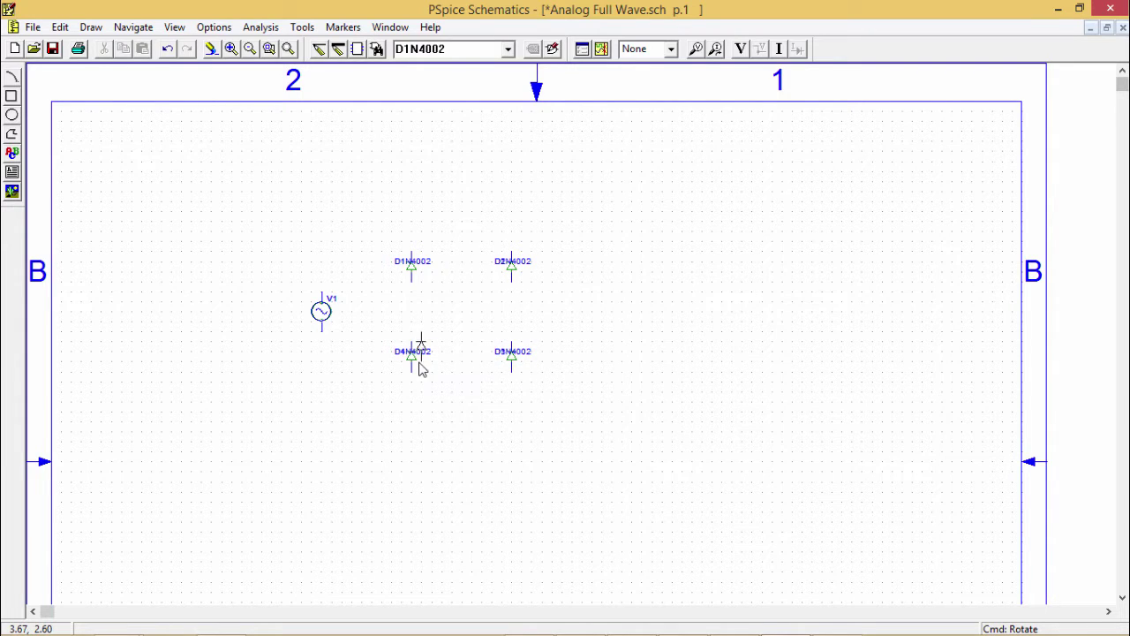
Step: Move the D1N4002 labels of all four diodes to the right of their symbols so they no longer overlap
left_click(435, 358)
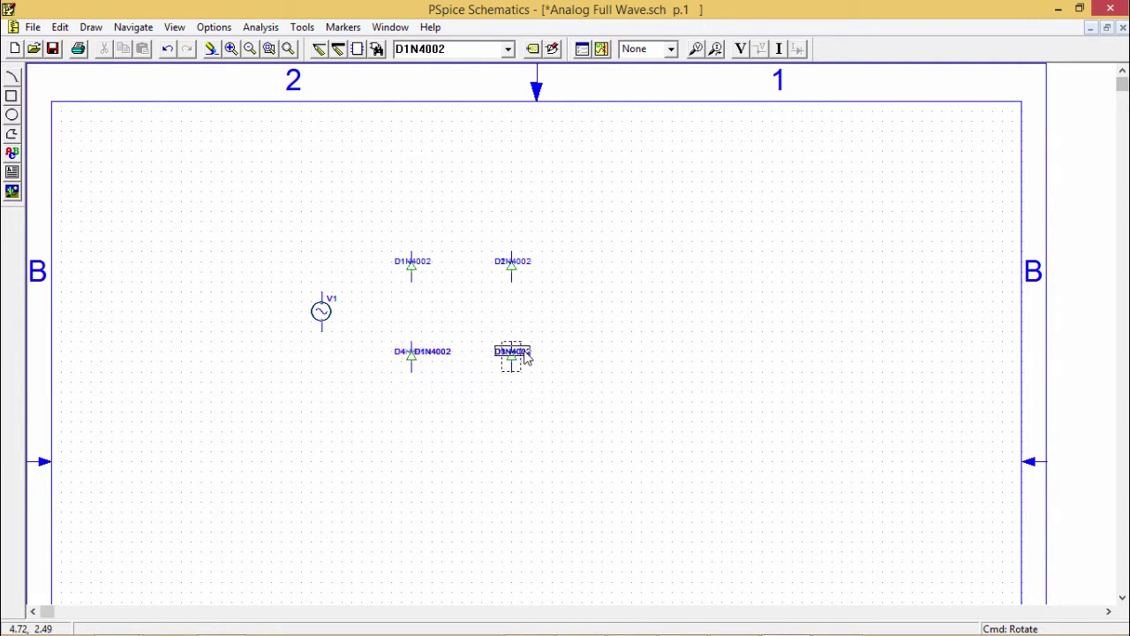
left_click_drag(545, 355, 552, 355)
left_click_drag(440, 356, 447, 358)
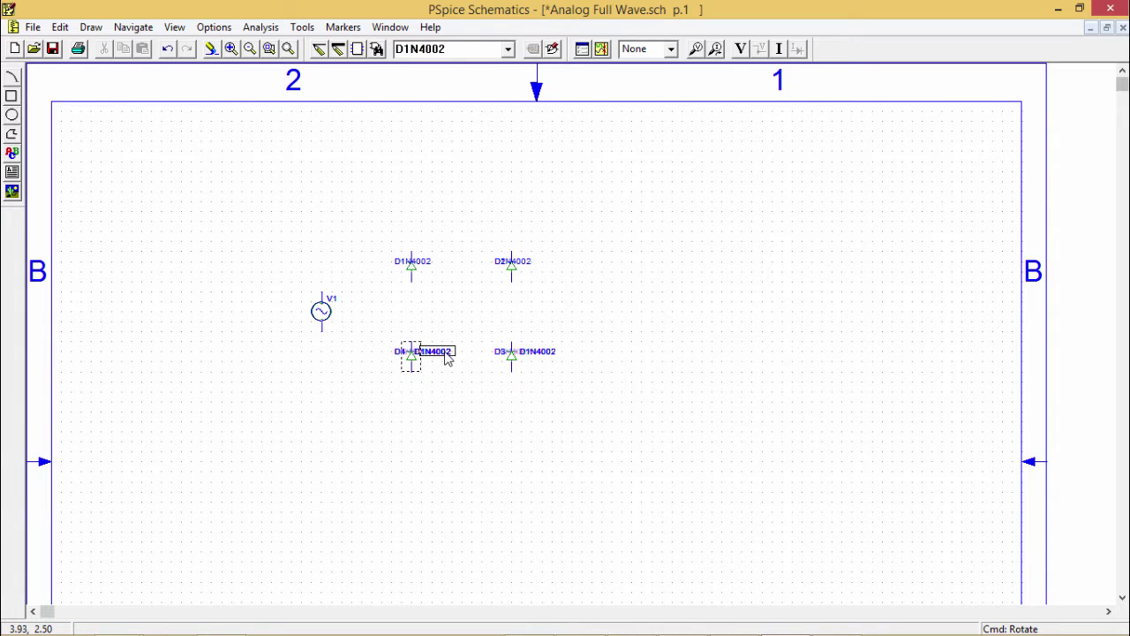
left_click(429, 268)
left_click_drag(429, 268, 454, 268)
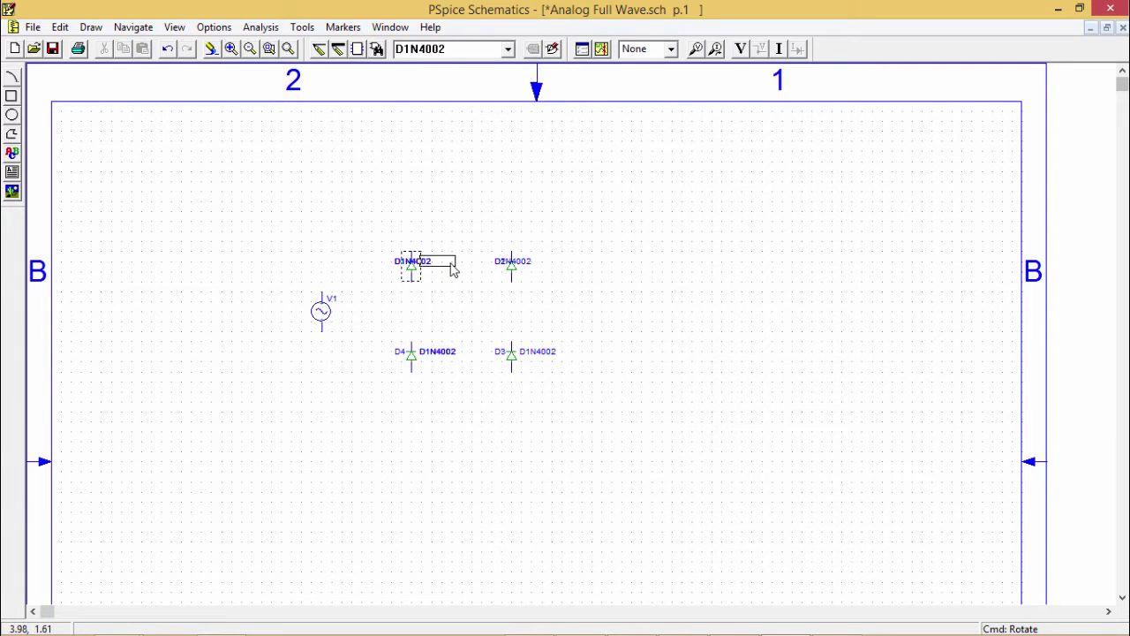
left_click_drag(530, 267, 556, 264)
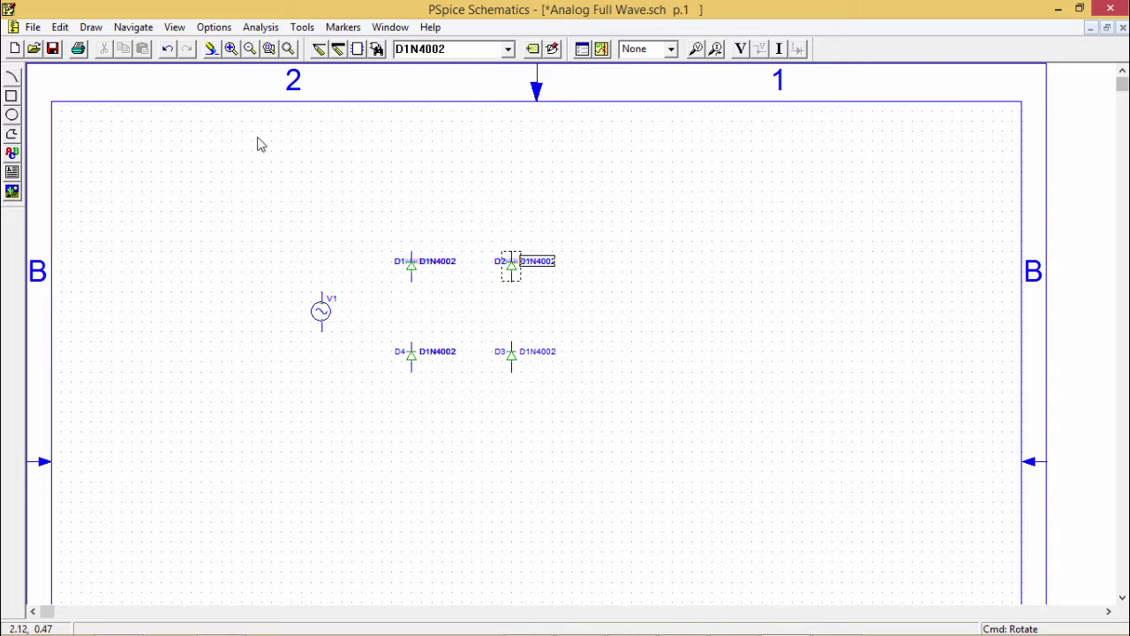
left_click(358, 223)
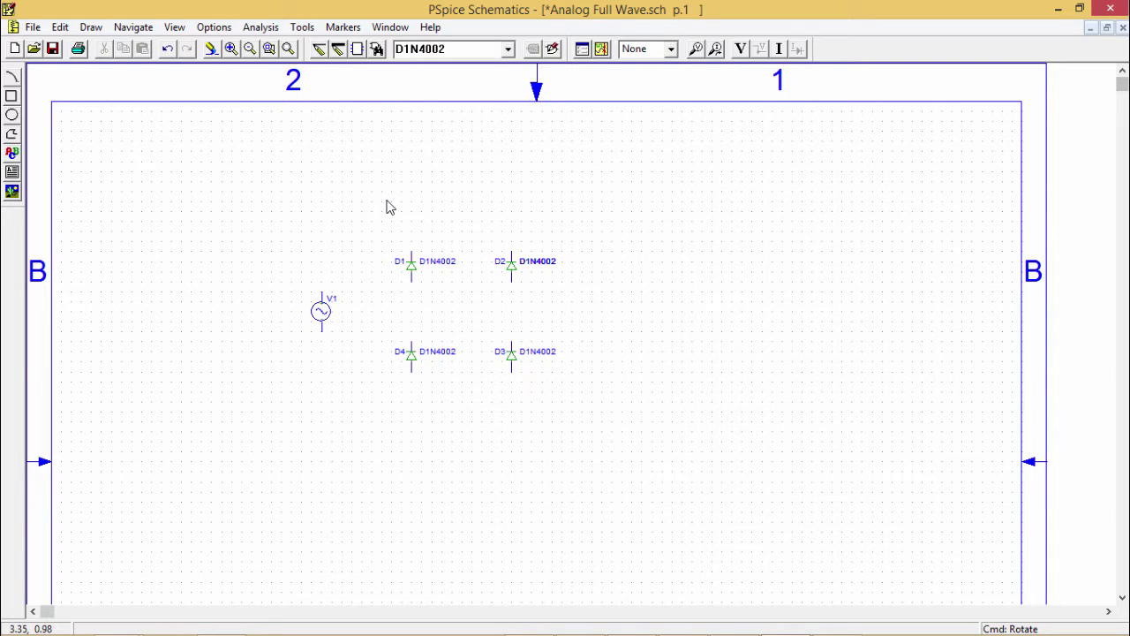
Step: Wire the cathodes of D1 and D2 together above the diodes, and connect D2's anode to D3's cathode
left_click(319, 48)
left_click(410, 254)
left_click(410, 202)
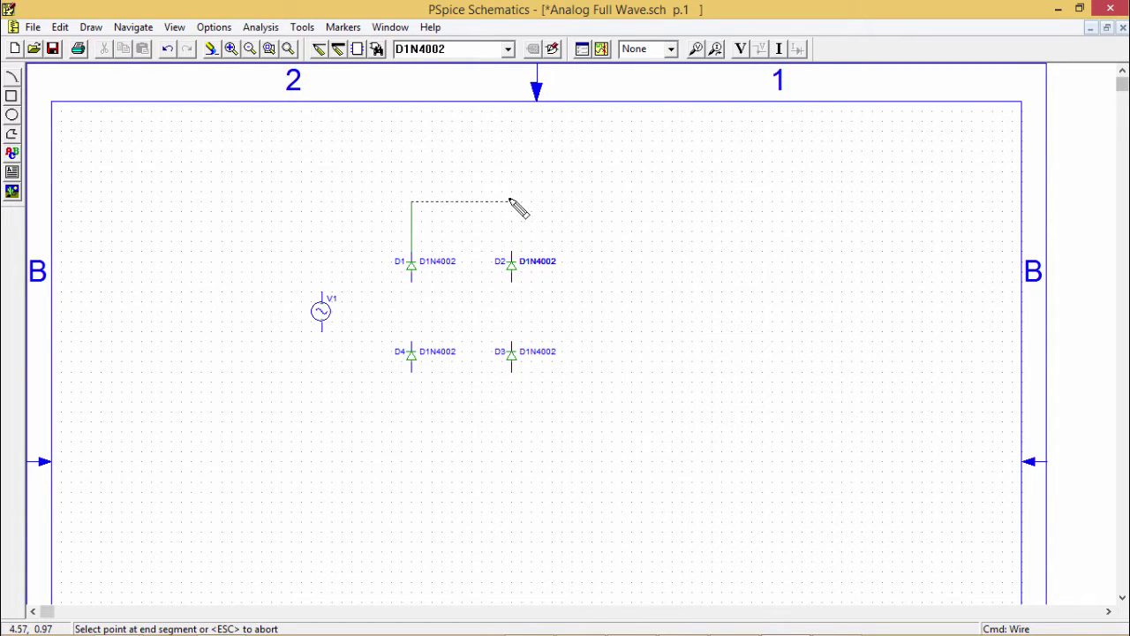
left_click(510, 201)
left_click(511, 254)
left_click(511, 281)
left_click(511, 340)
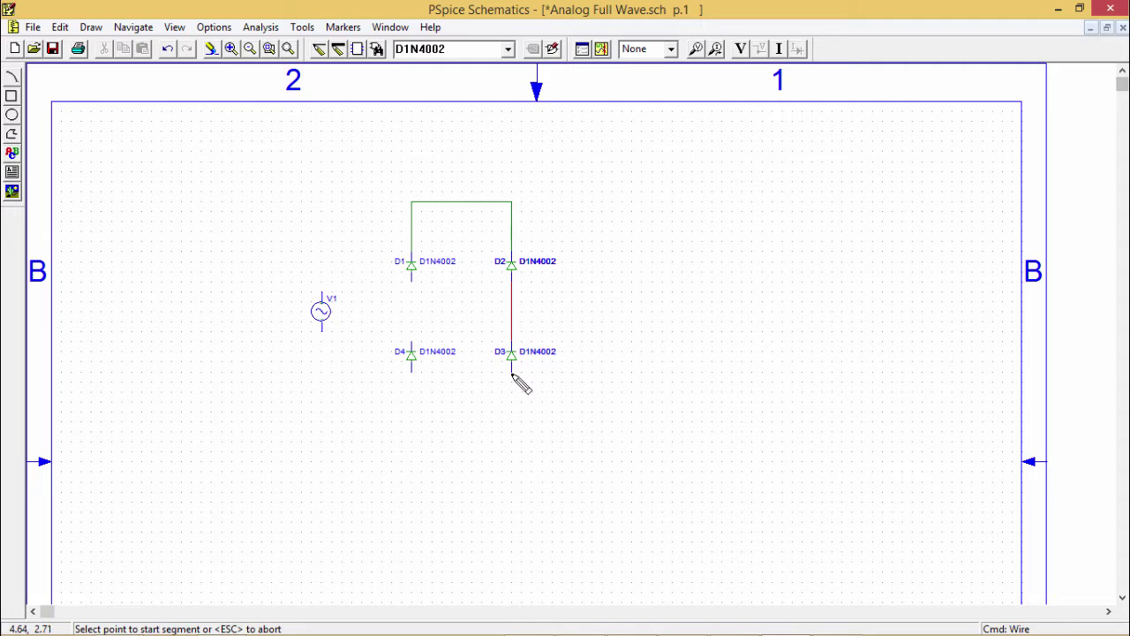
Step: Wire the anodes of D3 and D4 together below the diodes, and connect D4's cathode to D1's anode
left_click(511, 372)
left_click(511, 421)
left_click(410, 421)
left_click(412, 369)
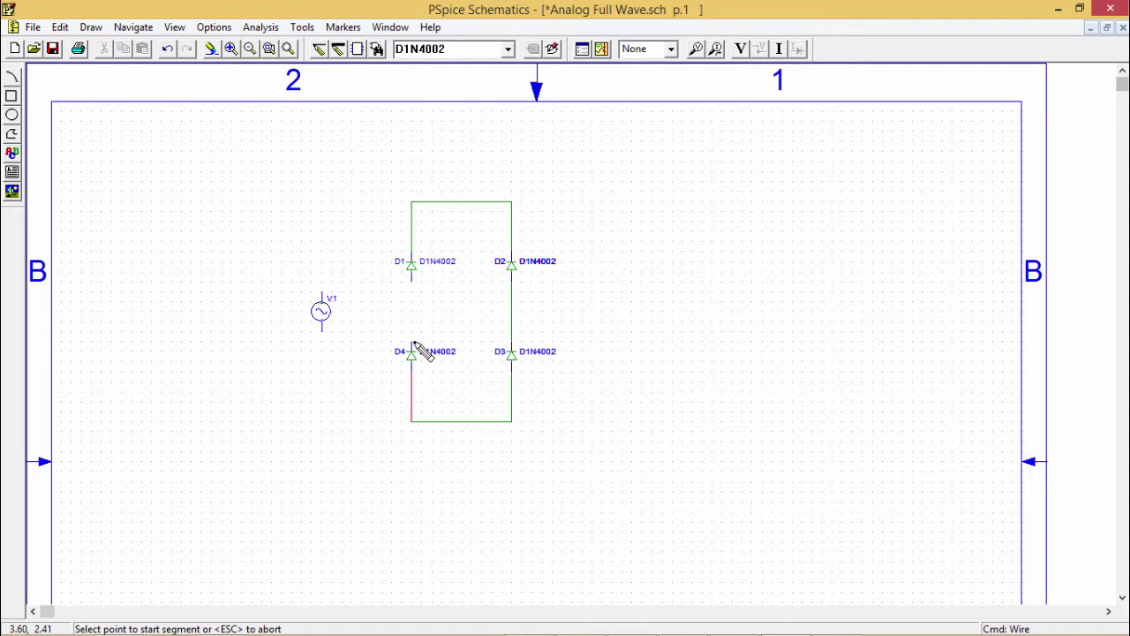
left_click(412, 343)
left_click(410, 280)
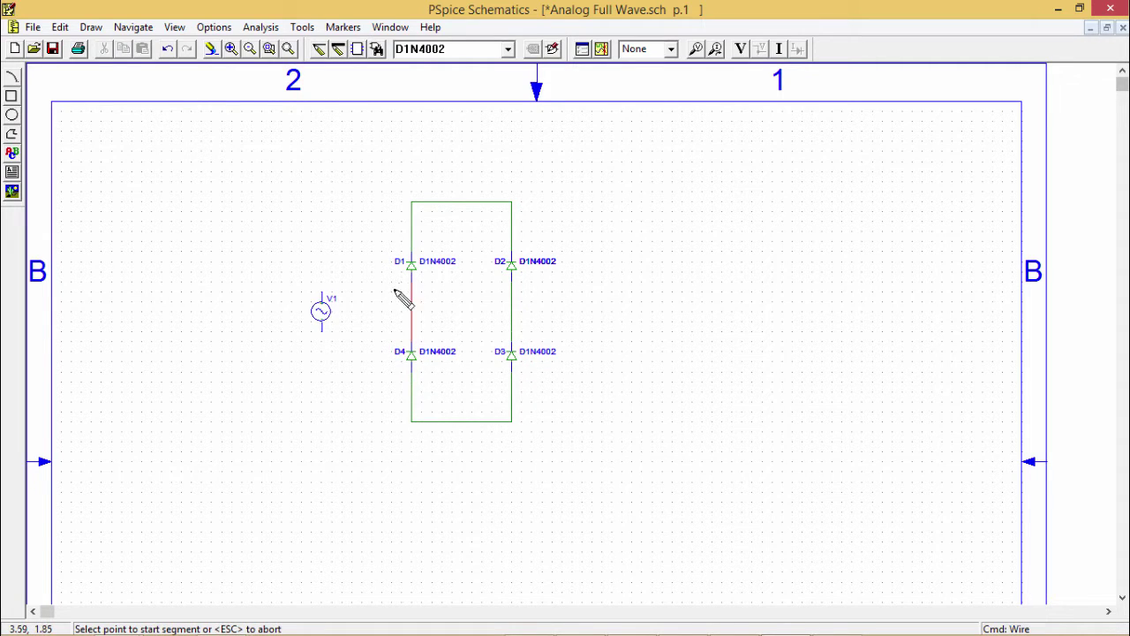
Step: Wire the upper terminal of source V1 to the junction between D2 and D3
left_click(322, 291)
left_click(321, 202)
left_click(371, 201)
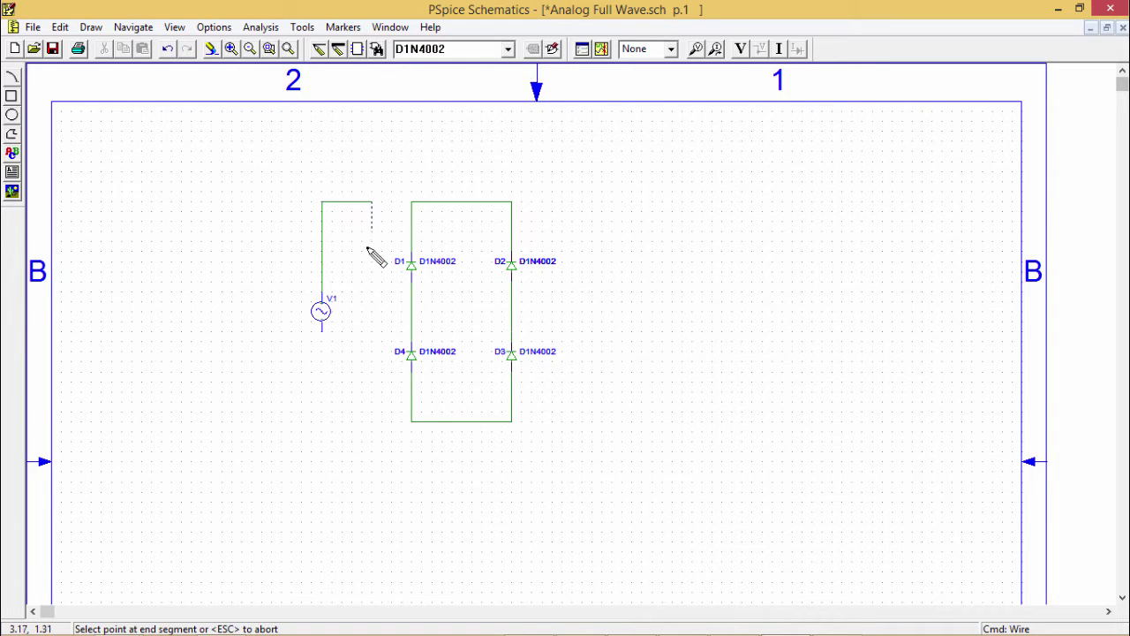
left_click(511, 301)
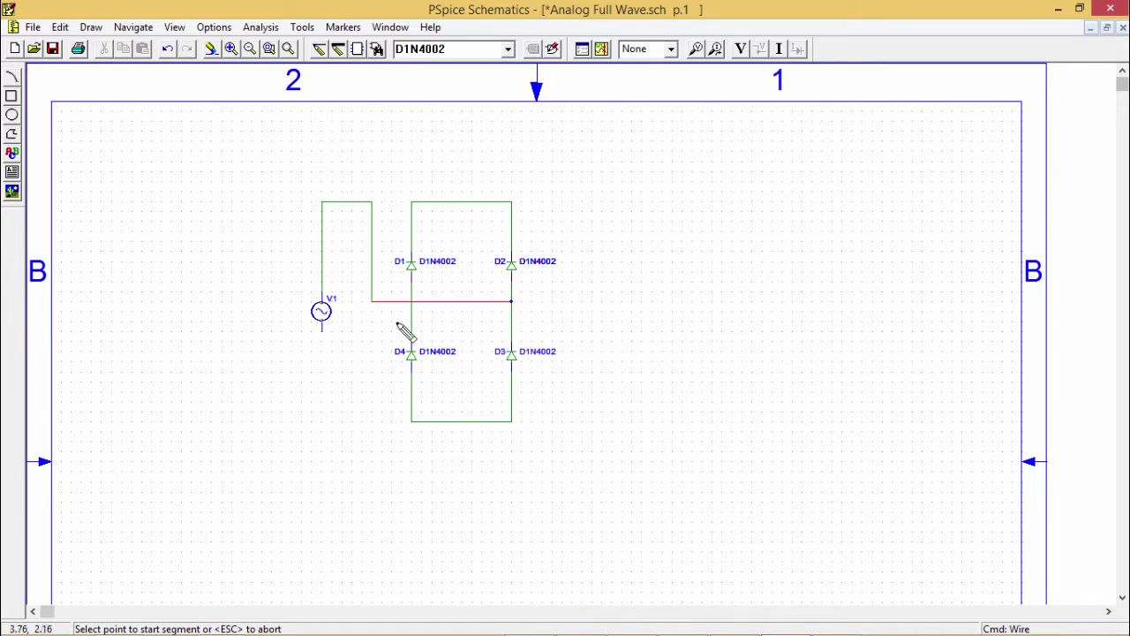
Step: Wire the lower terminal of source V1 to the junction between D1 and D4
left_click(321, 330)
left_click(321, 421)
left_click(372, 421)
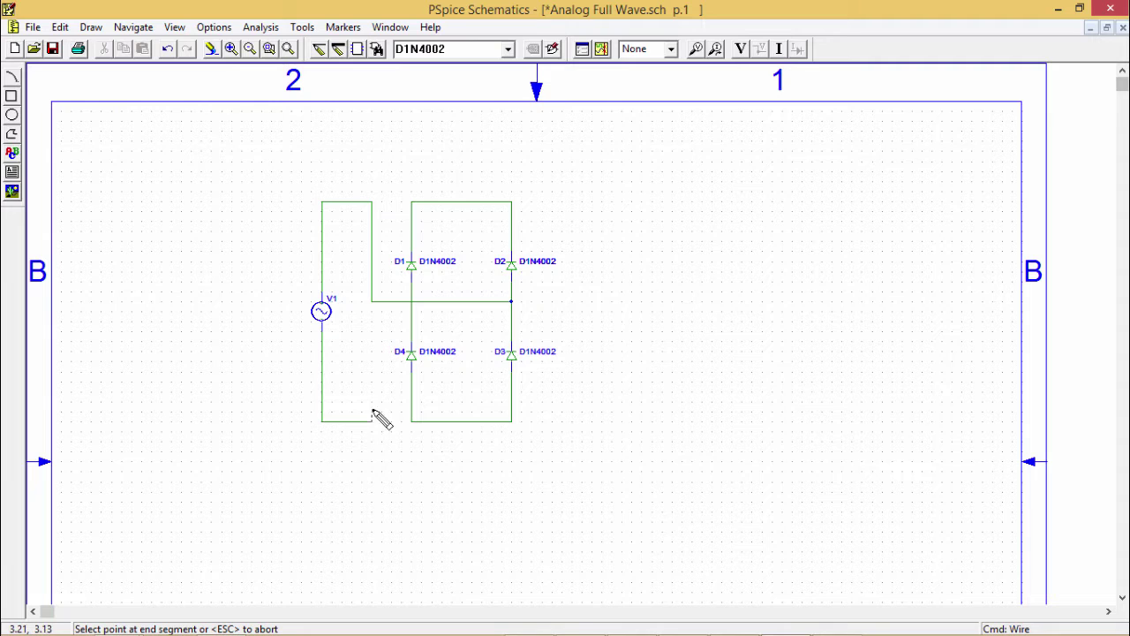
left_click(372, 331)
left_click(411, 332)
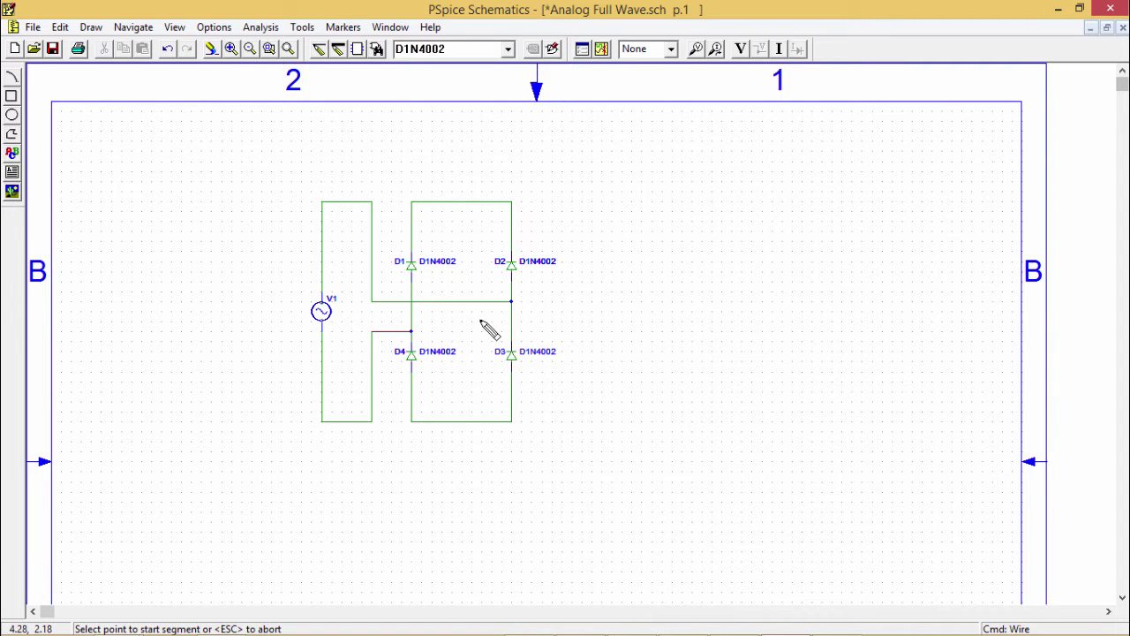
Step: Place a resistor, rotated to vertical, to the right of the diode bridge
left_click(377, 49)
type("r")
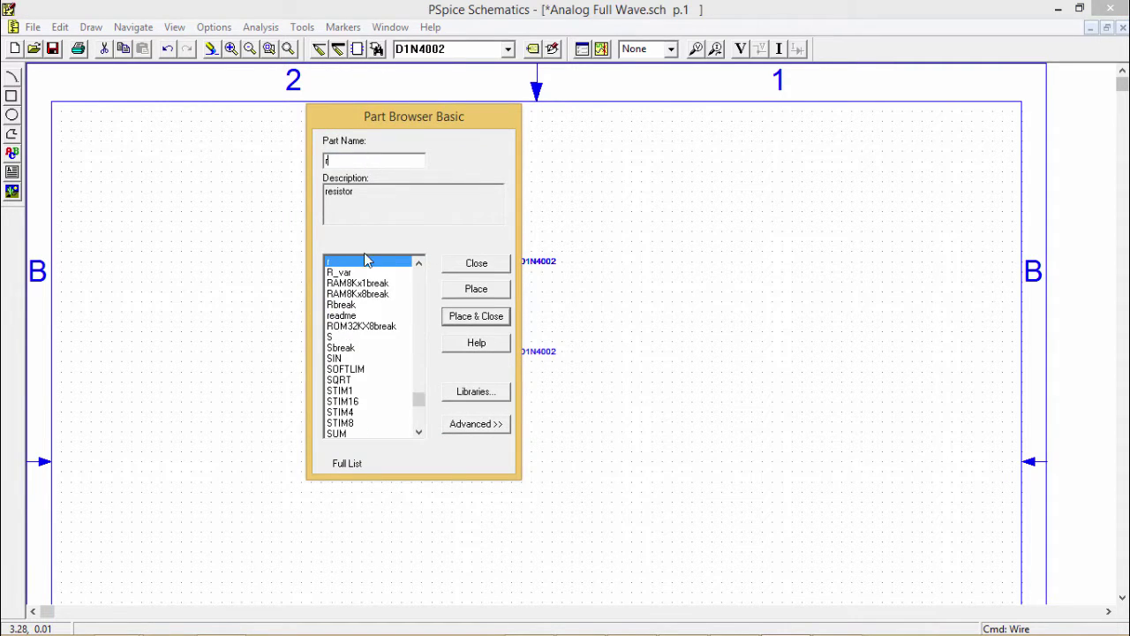
key("Return")
key("ctrl+r")
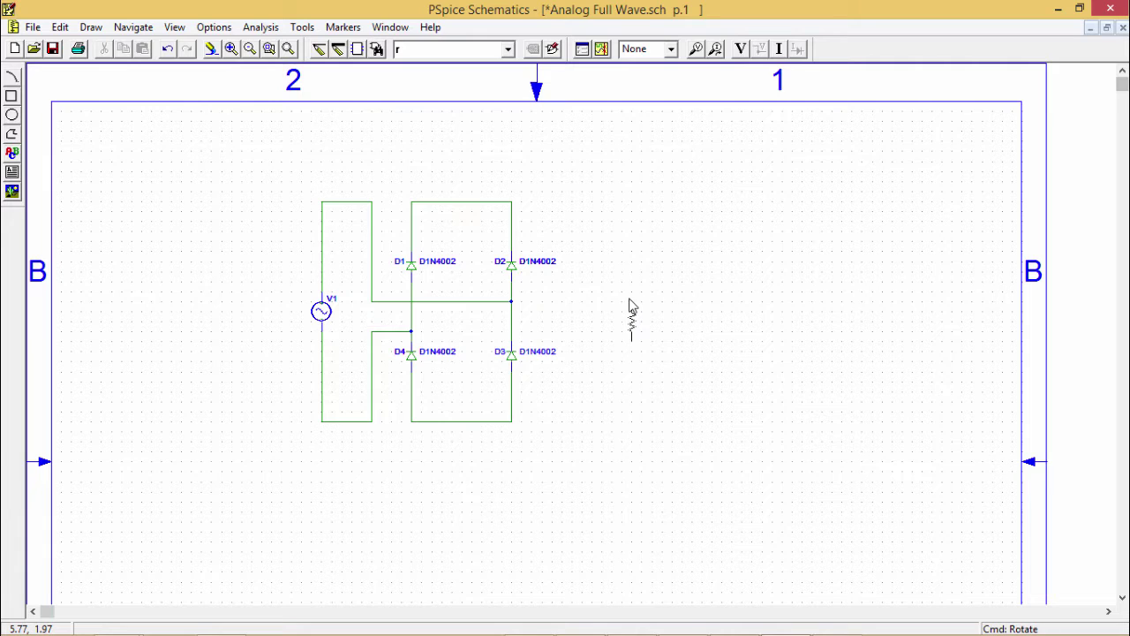
left_click(609, 291)
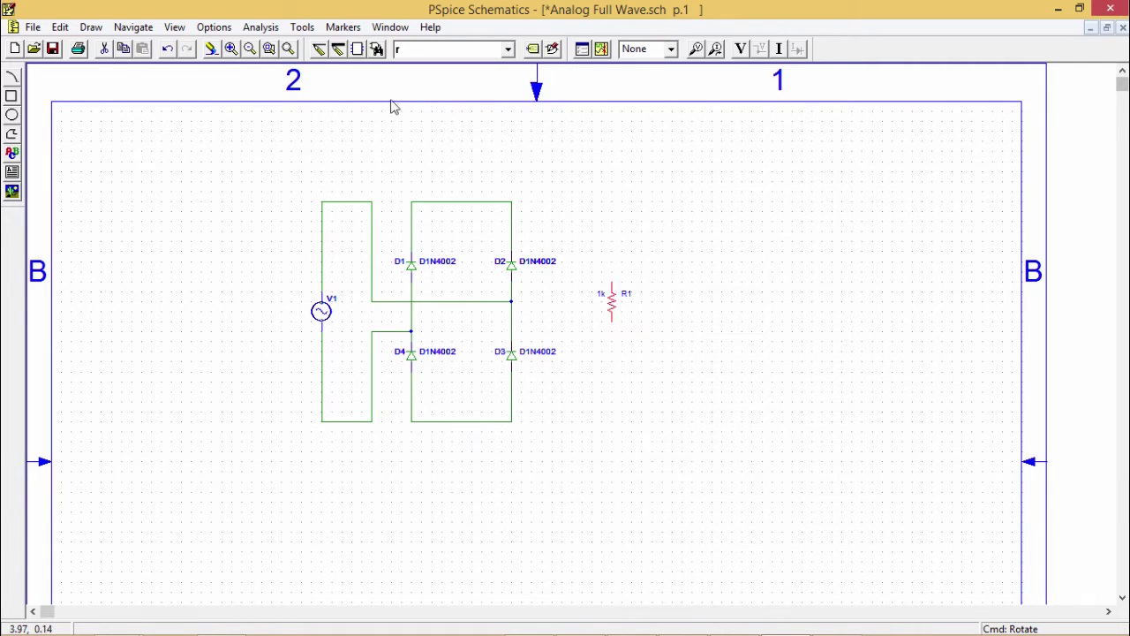
Step: Wire resistor R1 across the bridge output, from the upper D1–D2 connection to the lower D3–D4 connection
left_click(319, 49)
left_click(458, 189)
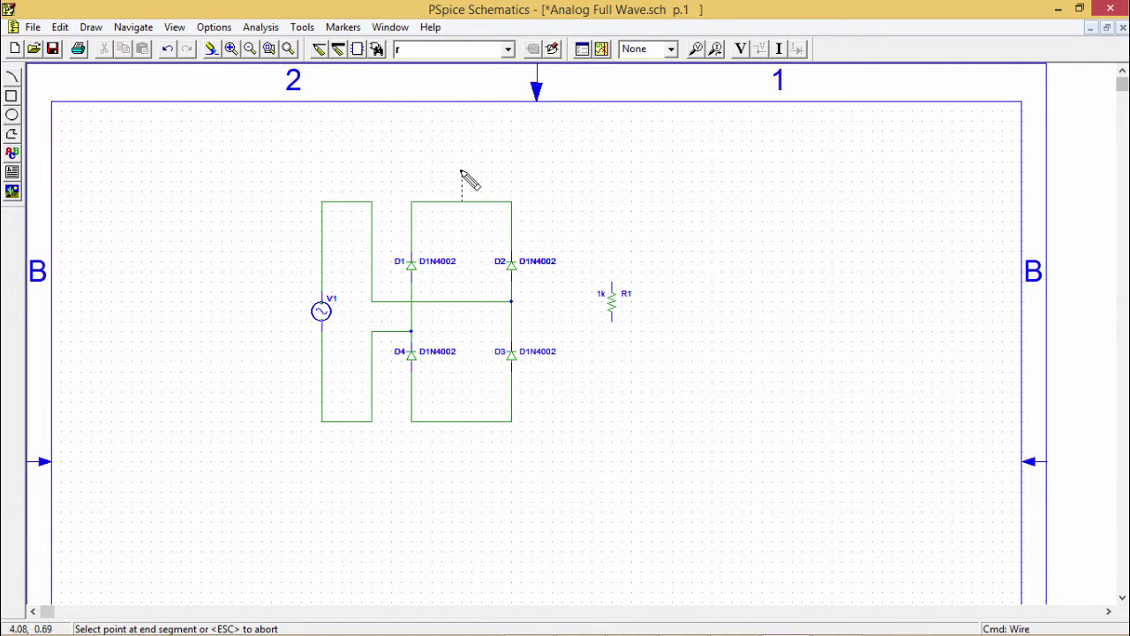
left_click(611, 173)
left_click(611, 284)
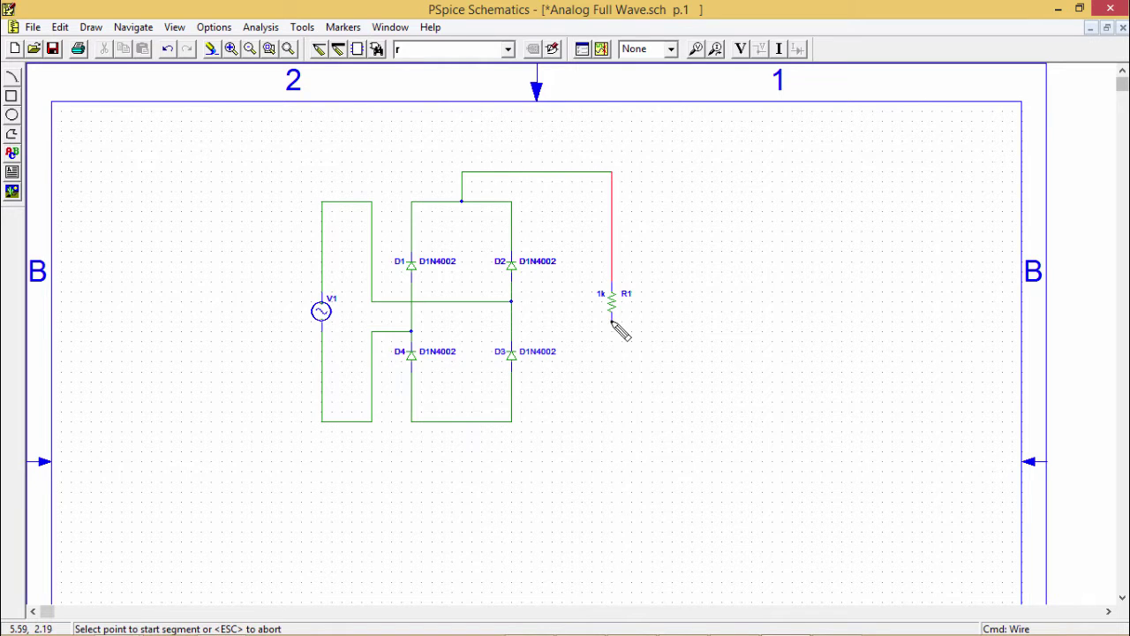
left_click(611, 315)
left_click(611, 440)
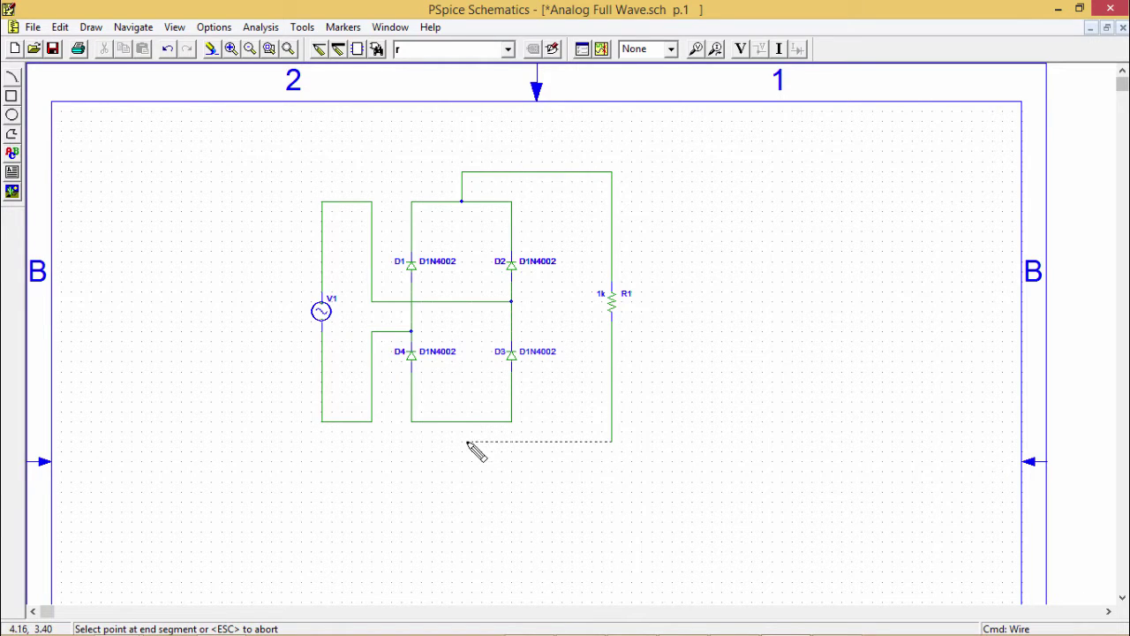
left_click(461, 422)
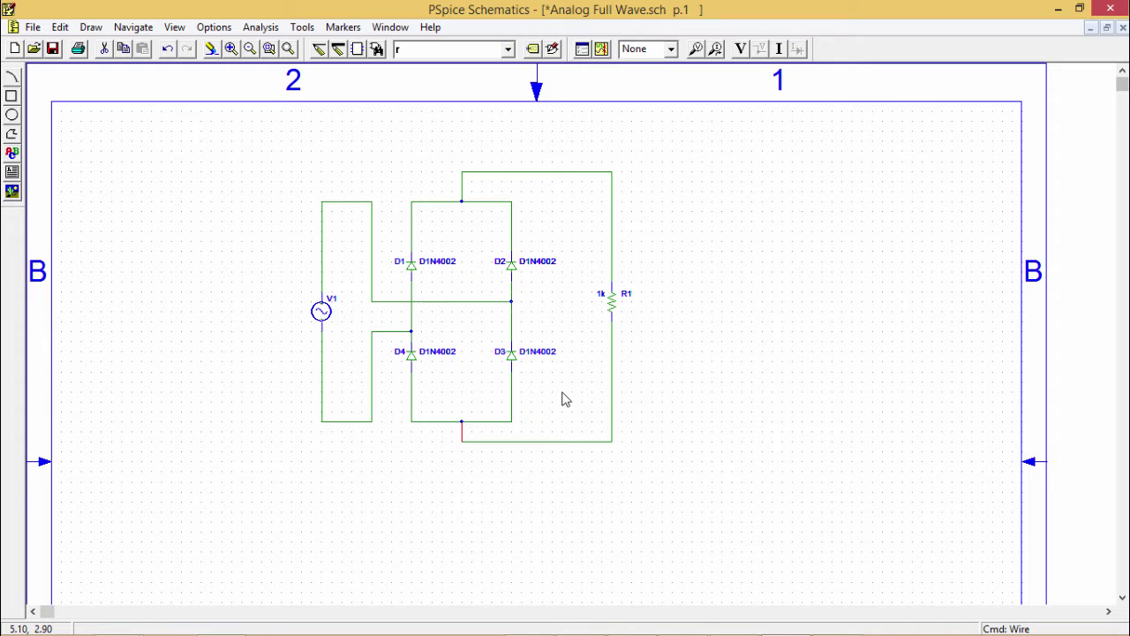
Step: Set the DC, AC and VOFF attributes of source V1 to 0v each
double_click(323, 314)
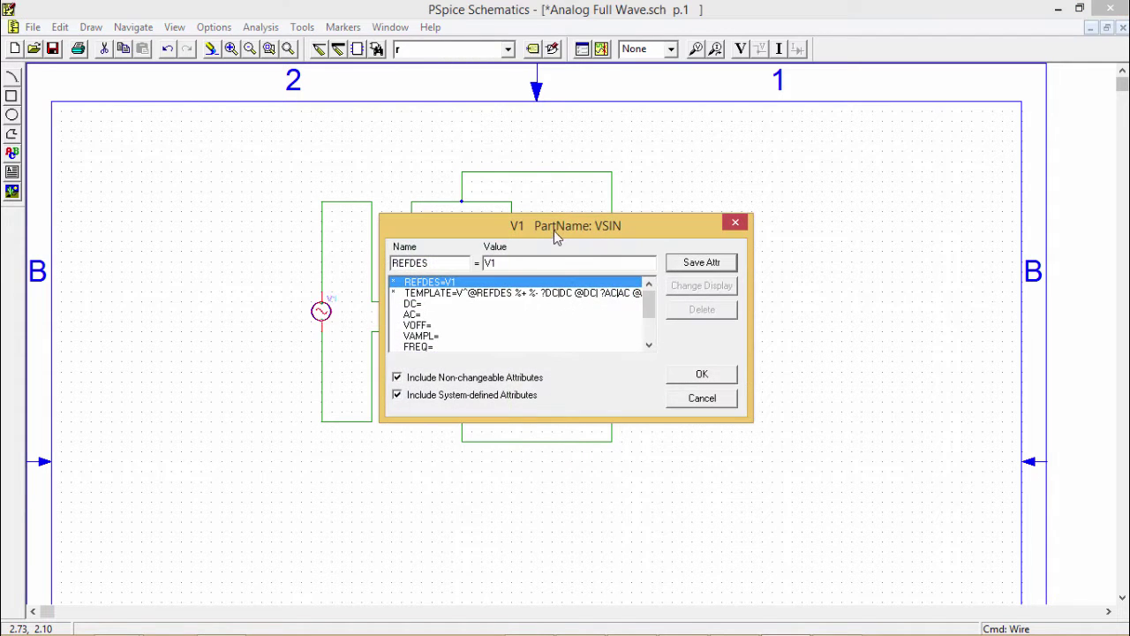
left_click_drag(556, 234, 786, 170)
left_click(677, 239)
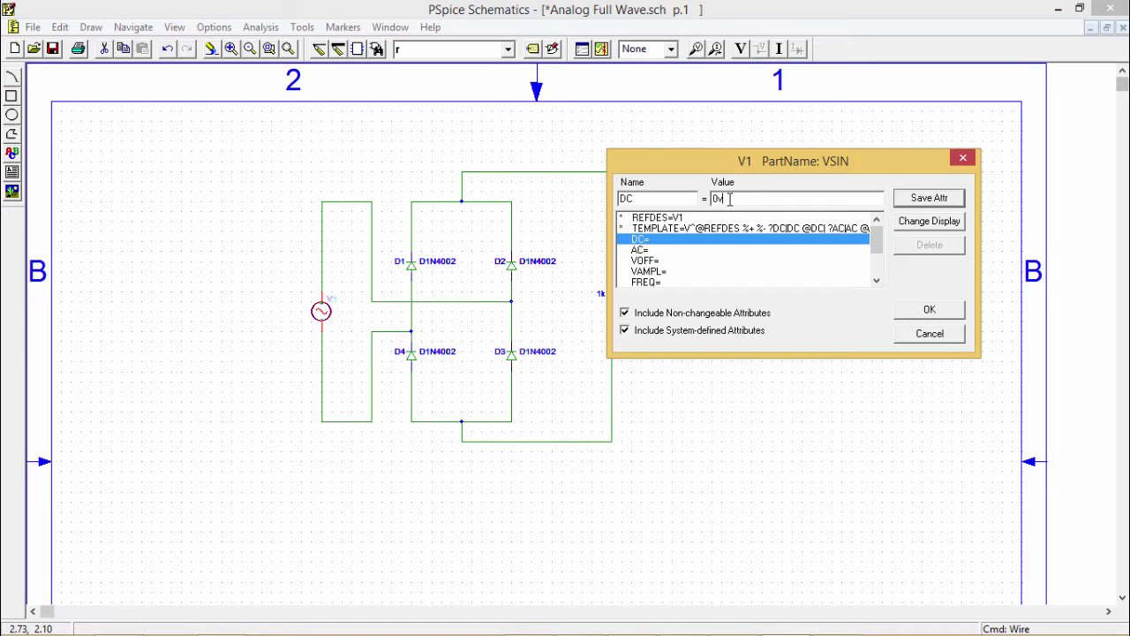
left_click(915, 197)
left_click(700, 252)
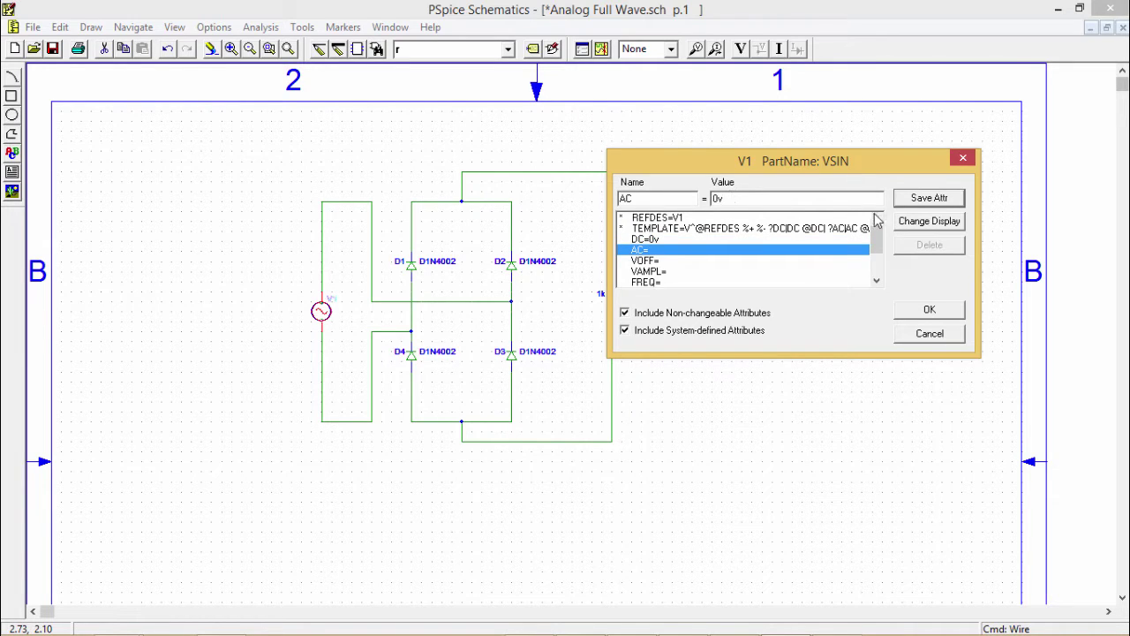
left_click(929, 197)
left_click(687, 260)
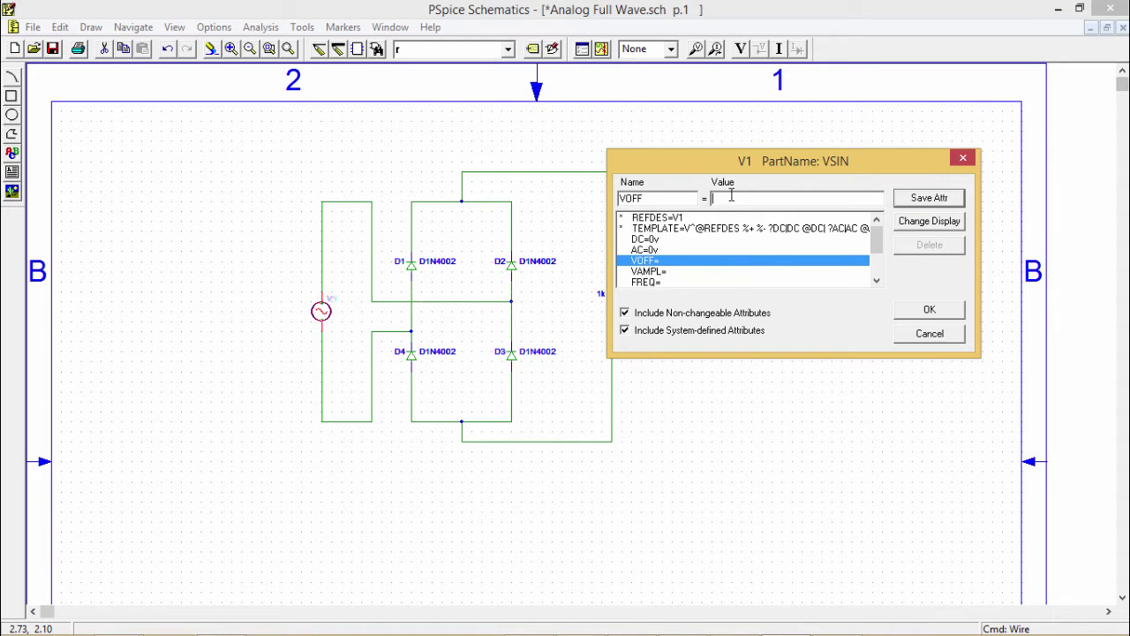
left_click(923, 200)
Step: Set V1's VAMPL to 12v and FREQ to 1khz, and accept the source's attributes
left_click(690, 272)
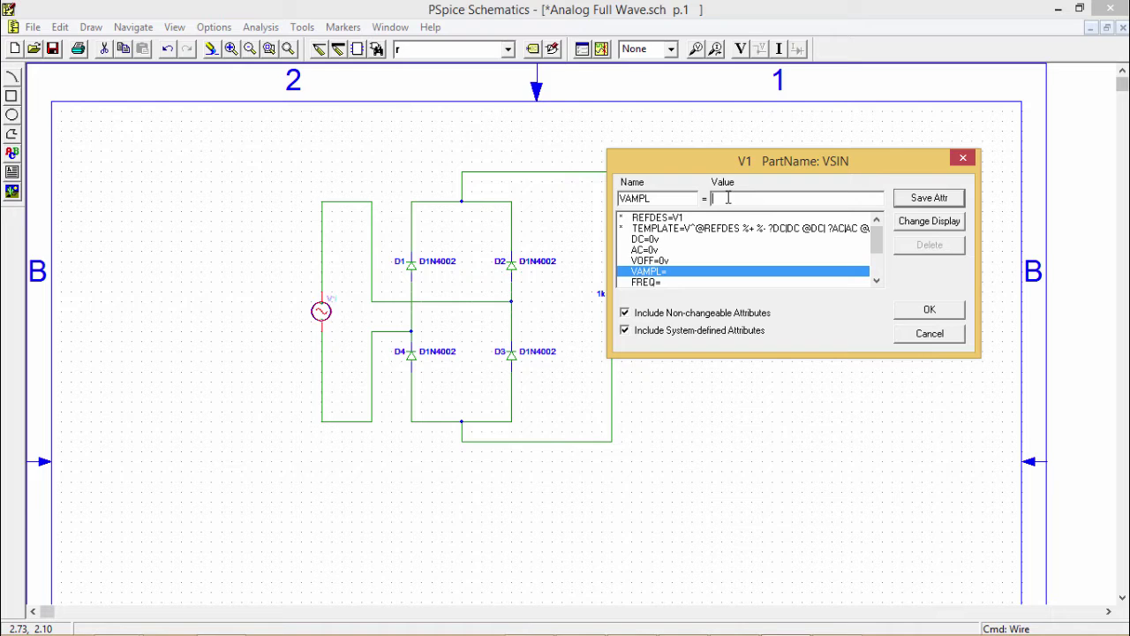
left_click(927, 198)
left_click(708, 283)
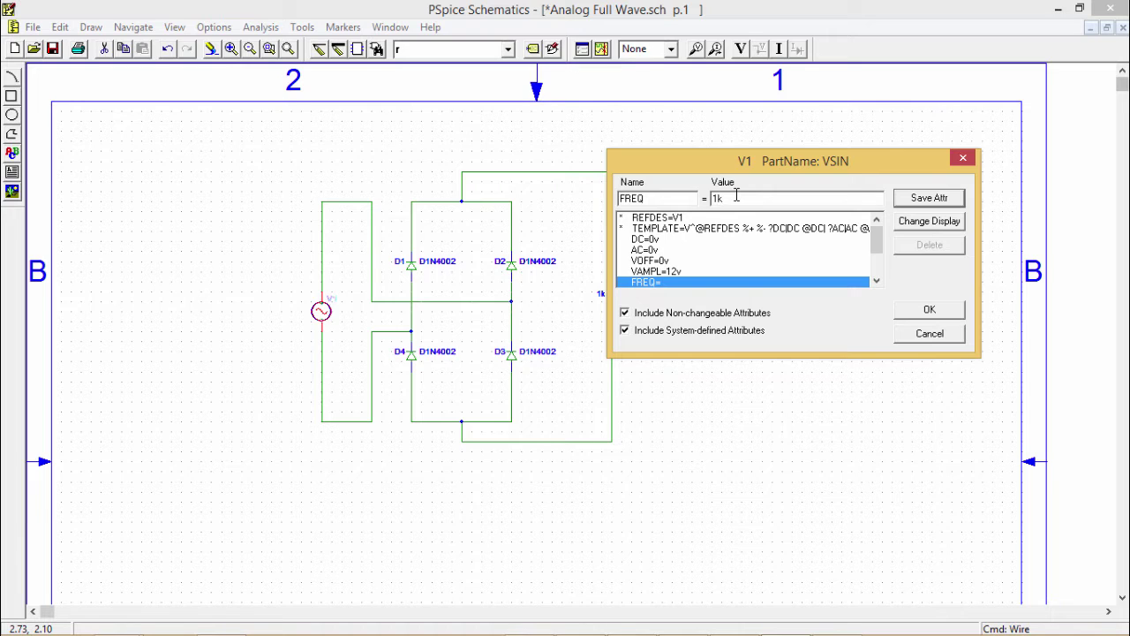
left_click(927, 196)
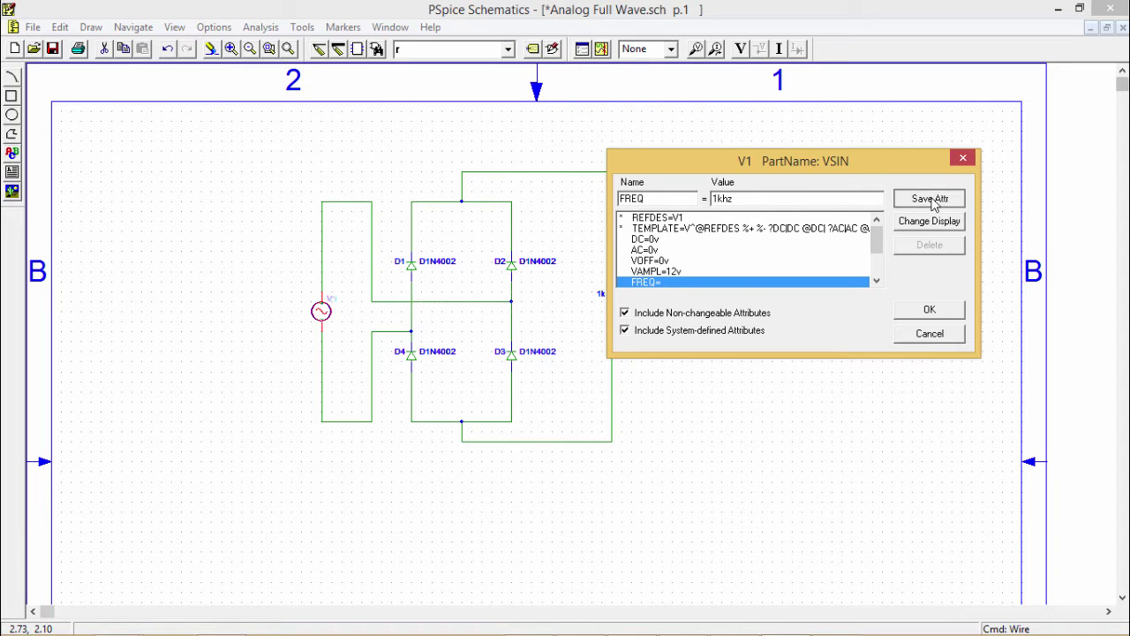
left_click(914, 315)
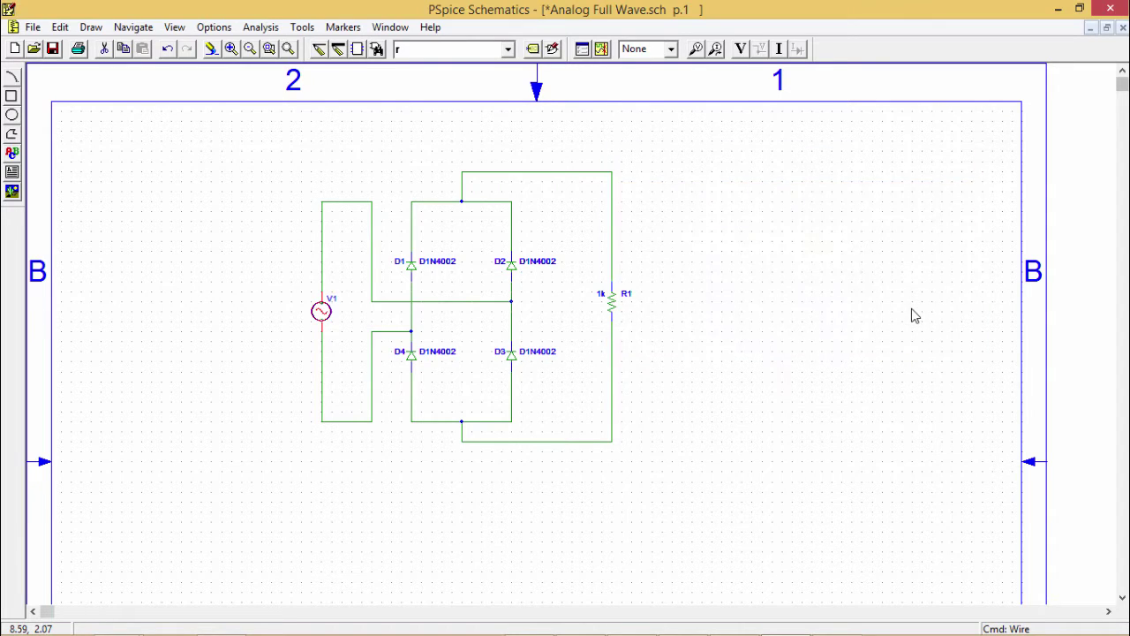
Step: Enable the transient analysis in the simulation setup with a final time of 2ms
left_click(691, 283)
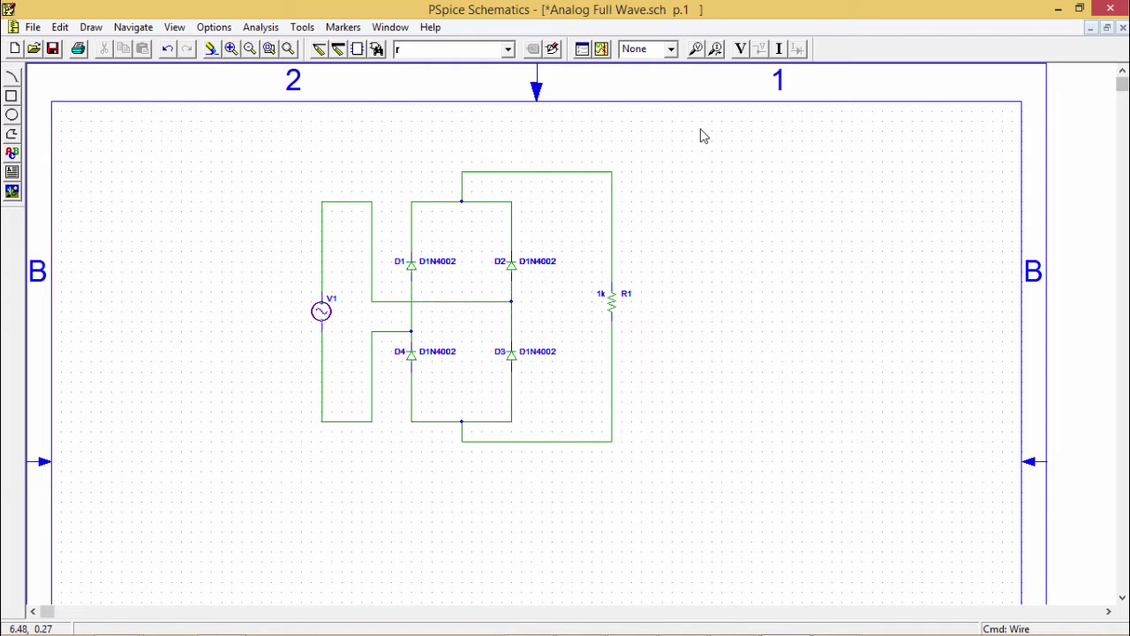
left_click(582, 50)
left_click_drag(622, 243, 691, 127)
left_click(718, 262)
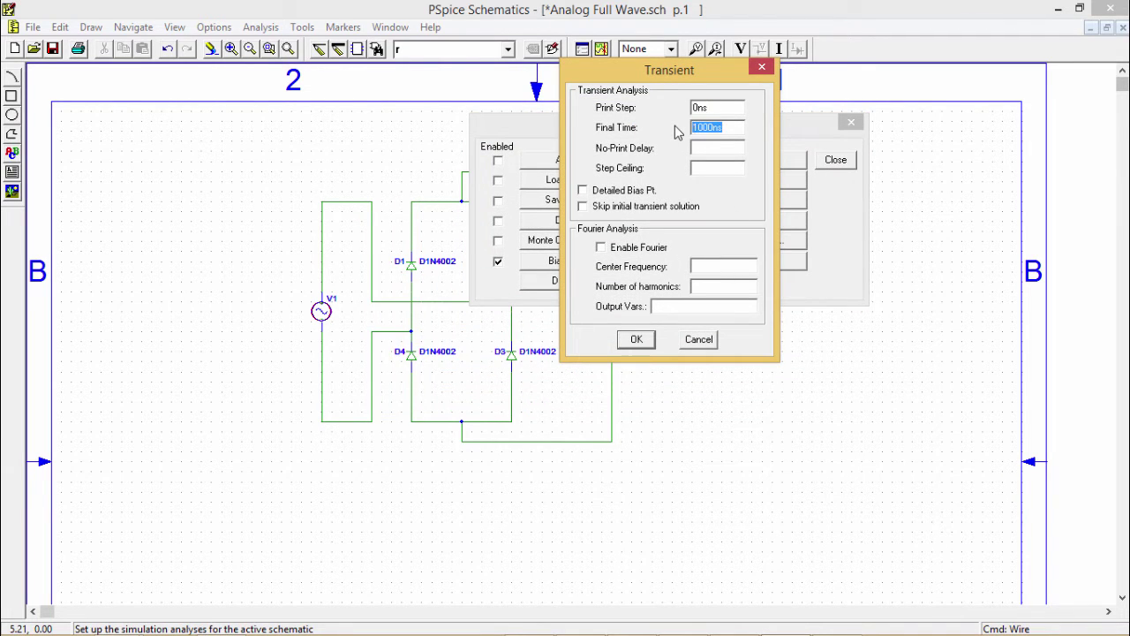
type("2ms")
left_click(642, 342)
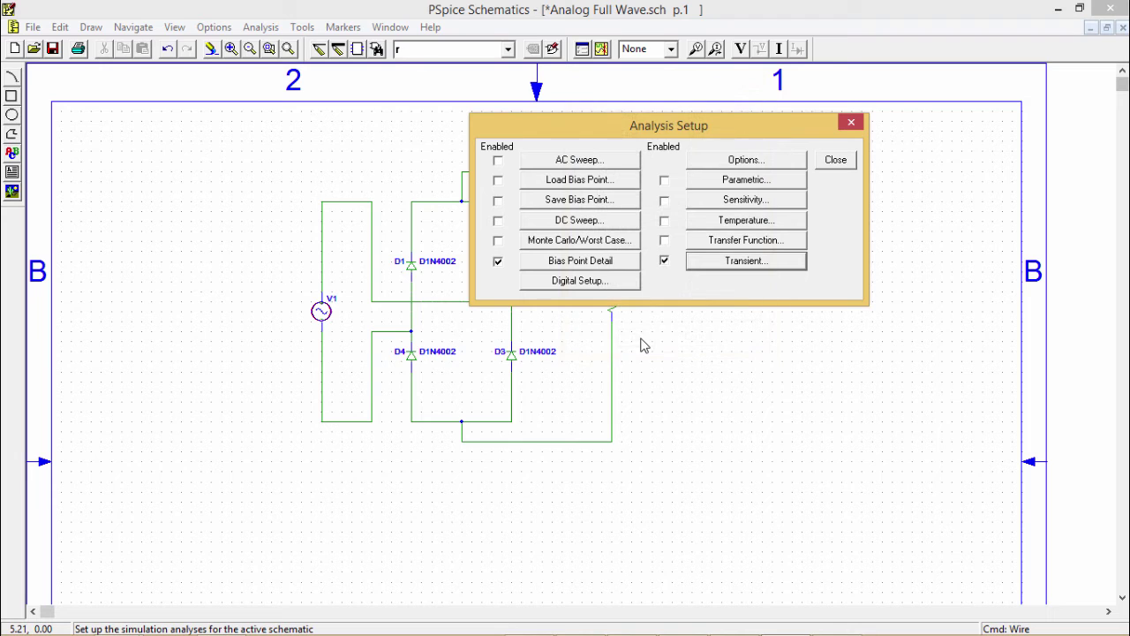
left_click(834, 160)
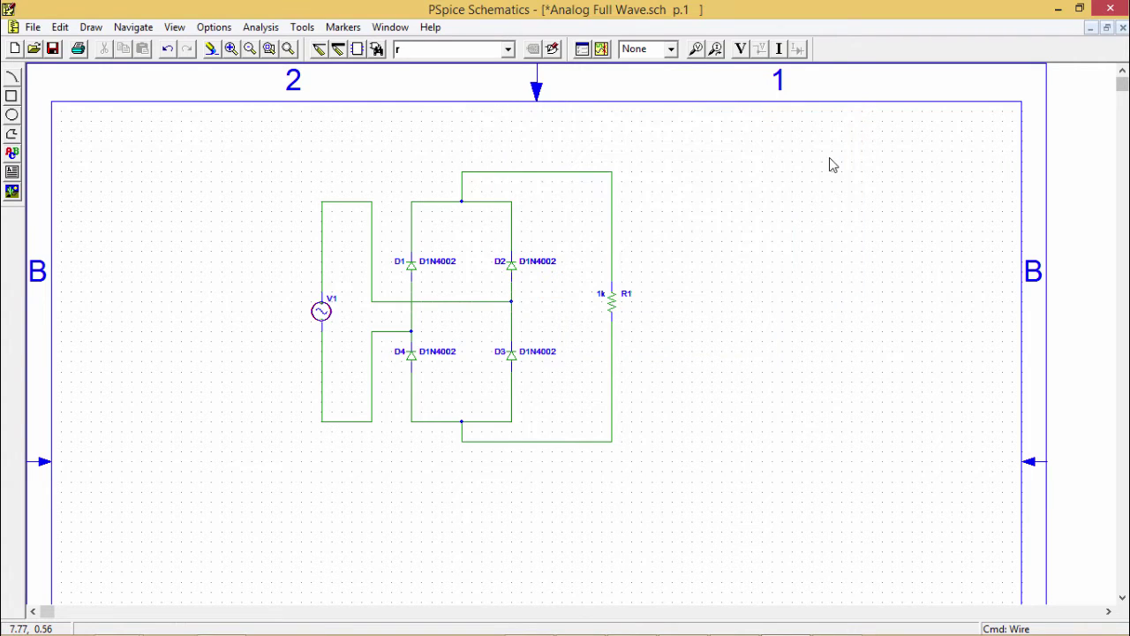
Step: Try to simulate the full-wave rectifier schematic, and close the simulation window
left_click(230, 49)
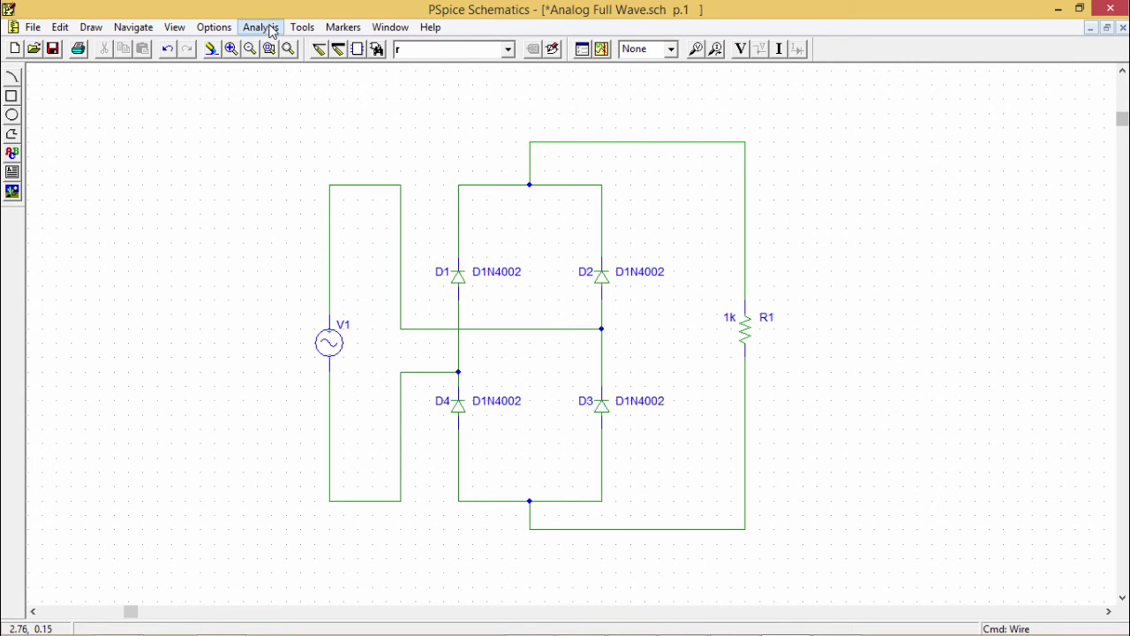
left_click(603, 52)
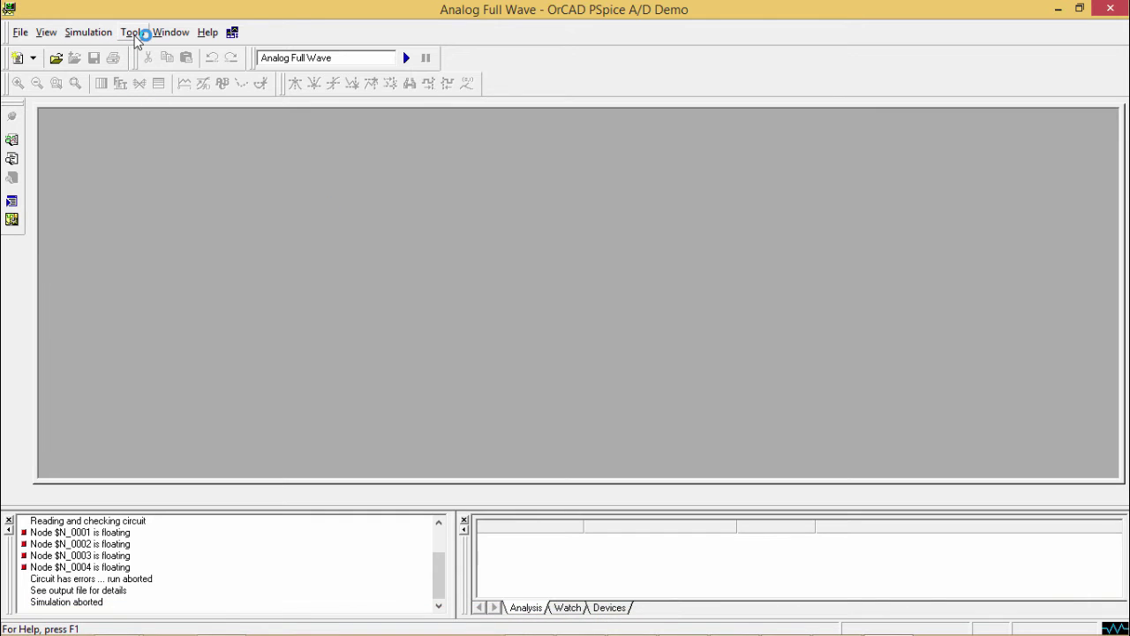
left_click(134, 34)
left_click(141, 33)
left_click(1108, 10)
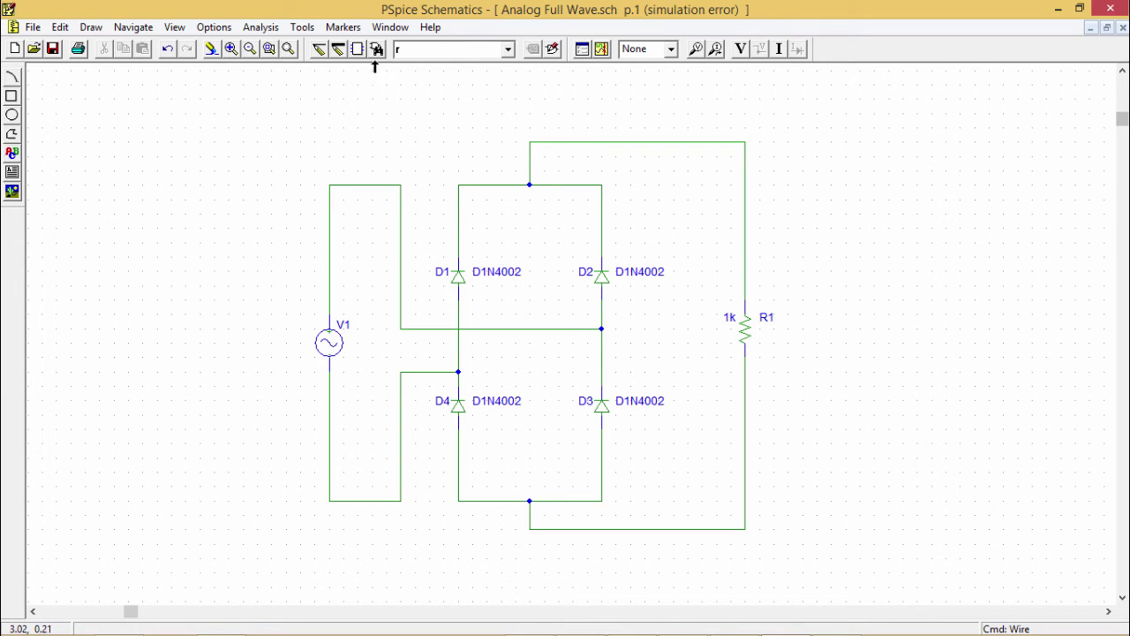
Step: Place a GND_EARTH ground symbol on the lower wire between source V1 and the diode bridge
left_click(377, 50)
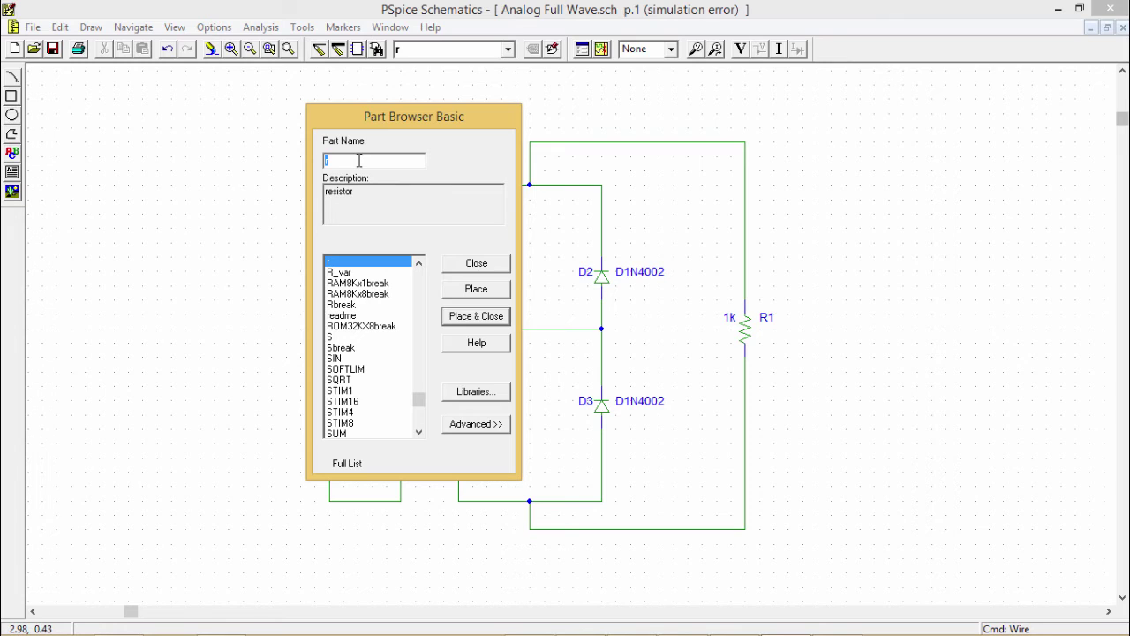
type("gnd")
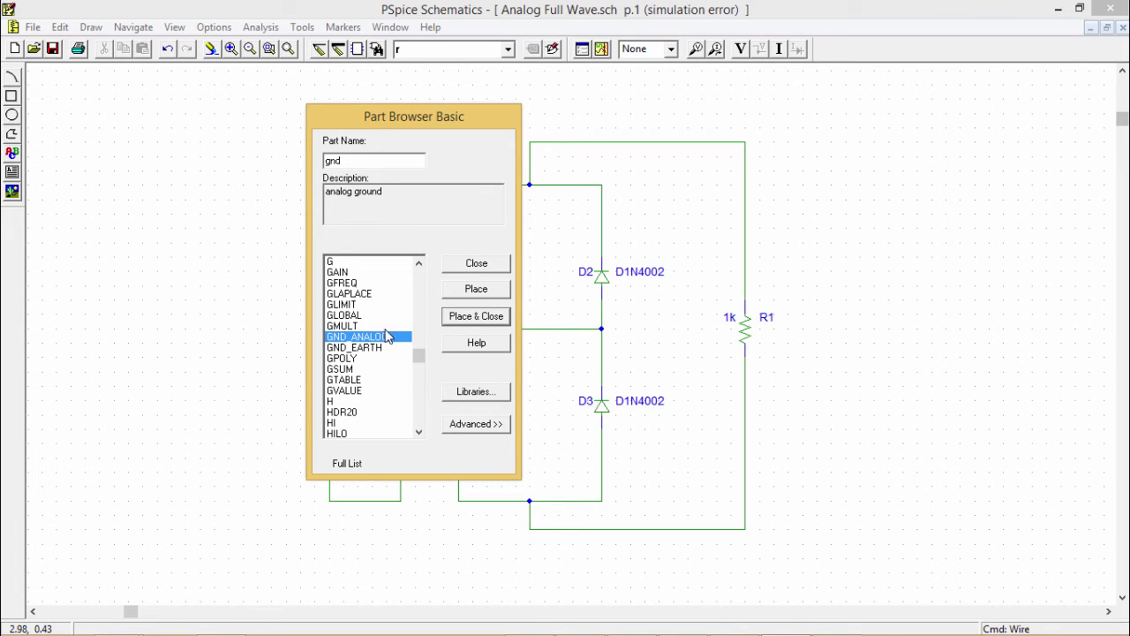
left_click(385, 348)
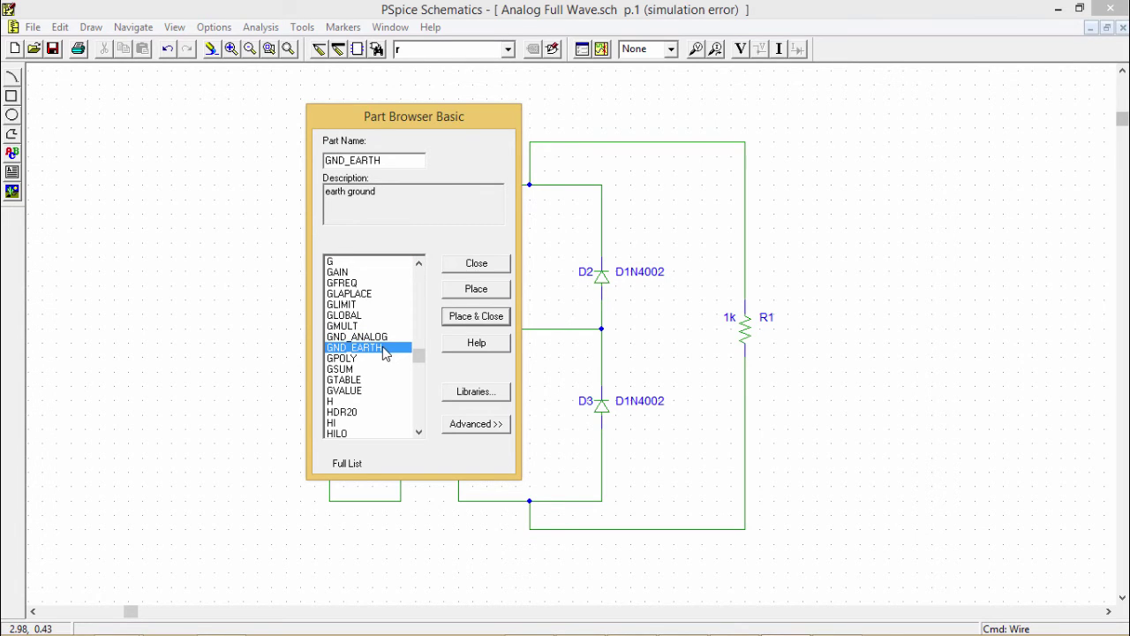
double_click(385, 350)
left_click(369, 503)
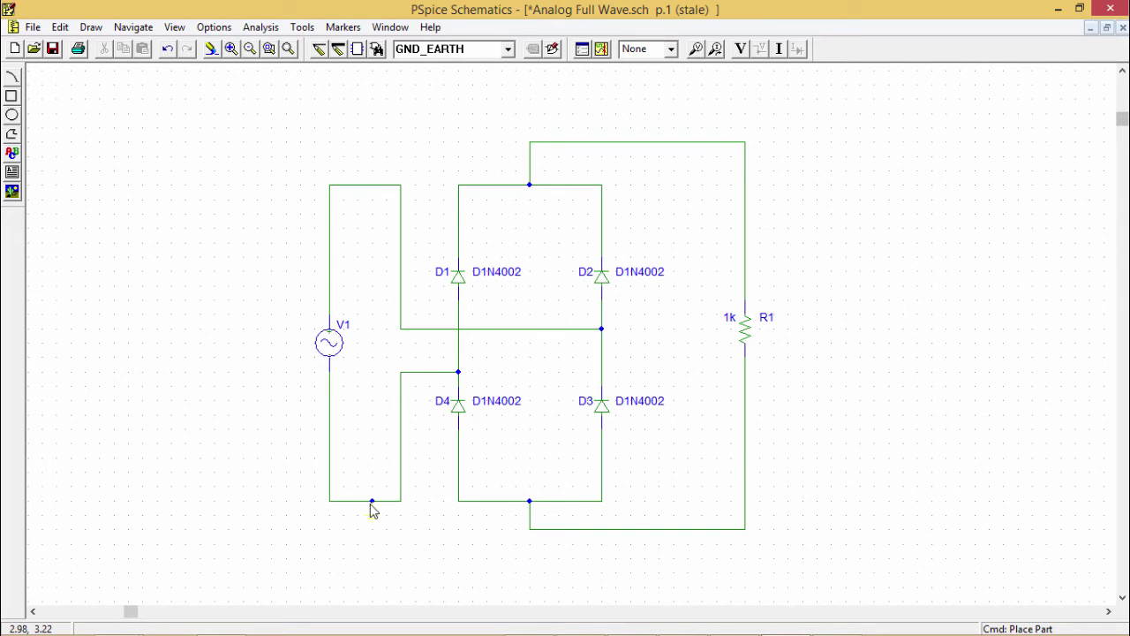
right_click(430, 413)
Step: Simulate the grounded circuit and plot the load current trace I(R1) in PSpice A/D
left_click(601, 49)
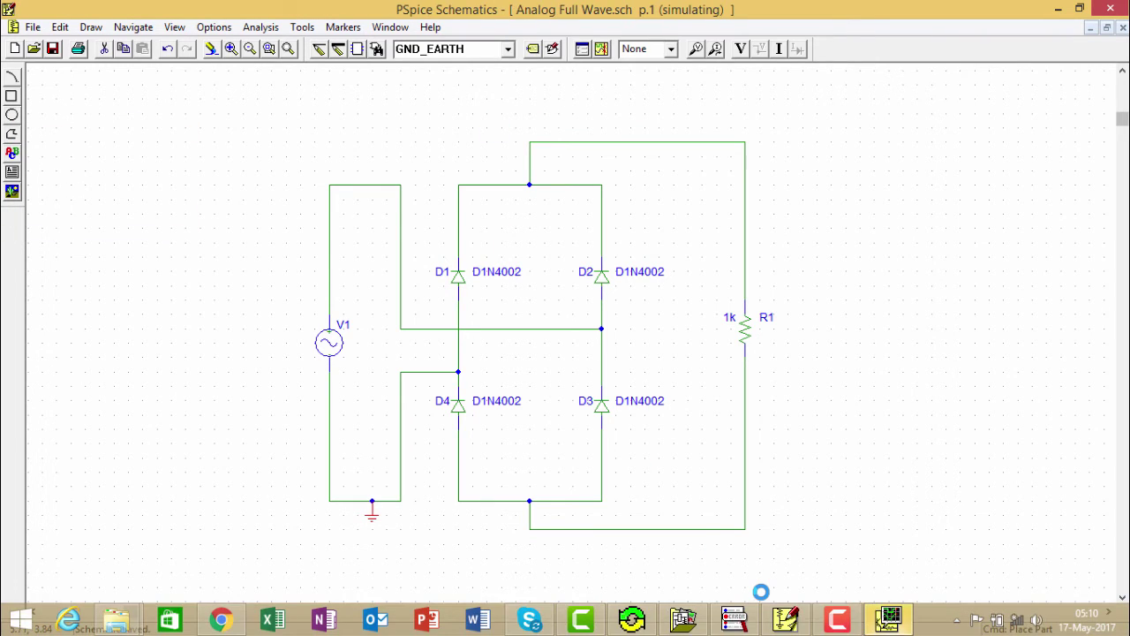
left_click(887, 621)
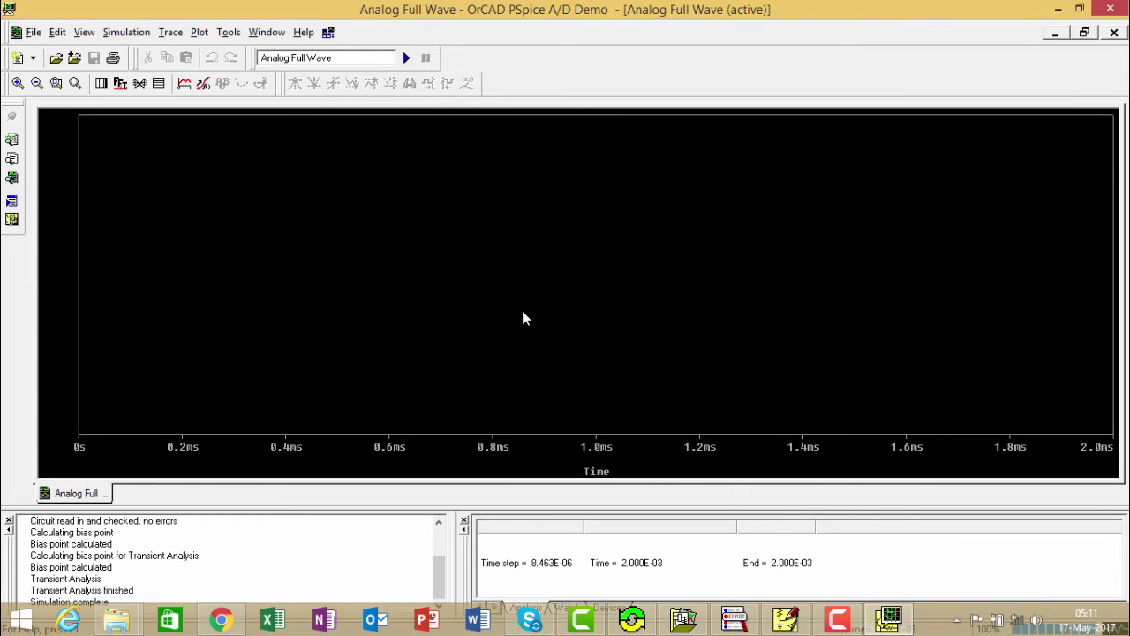
left_click(172, 33)
left_click(201, 51)
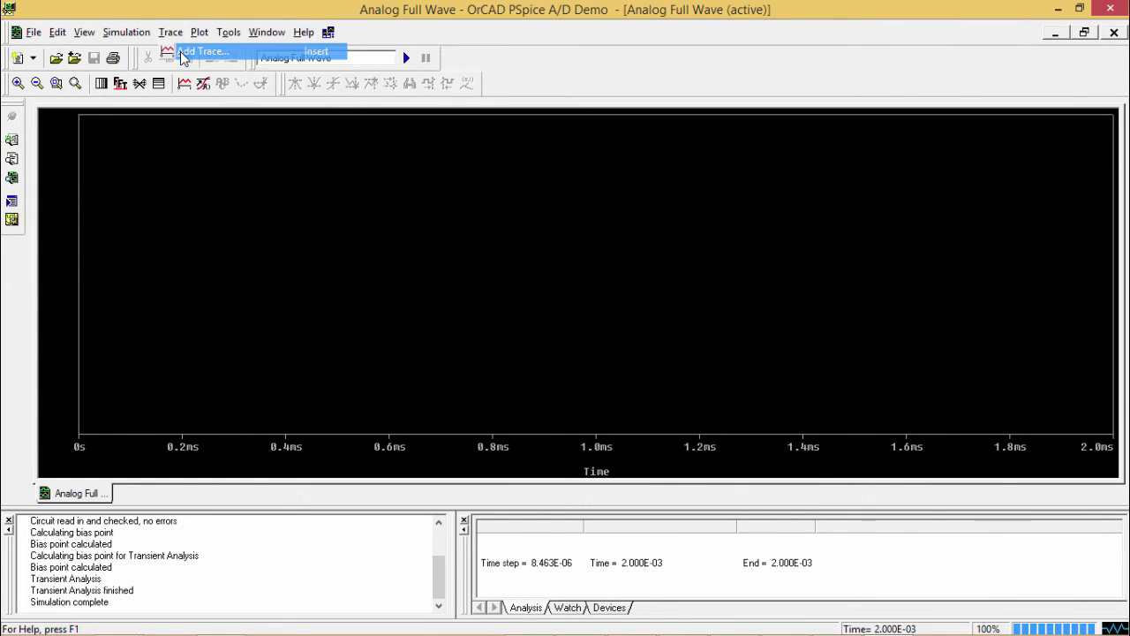
left_click(325, 244)
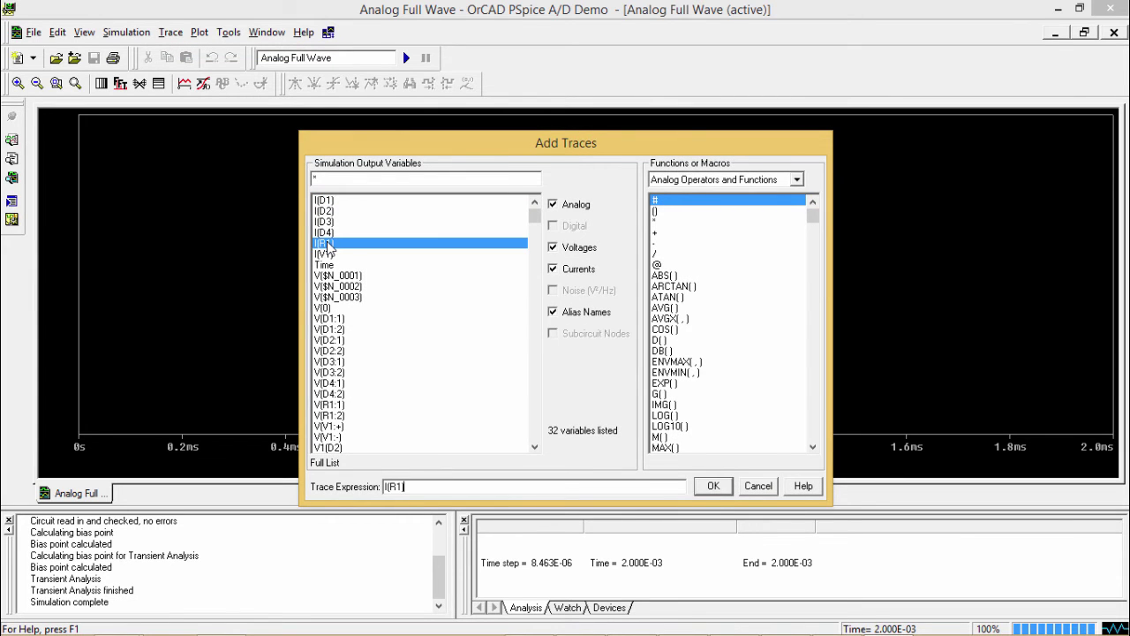
left_click(713, 485)
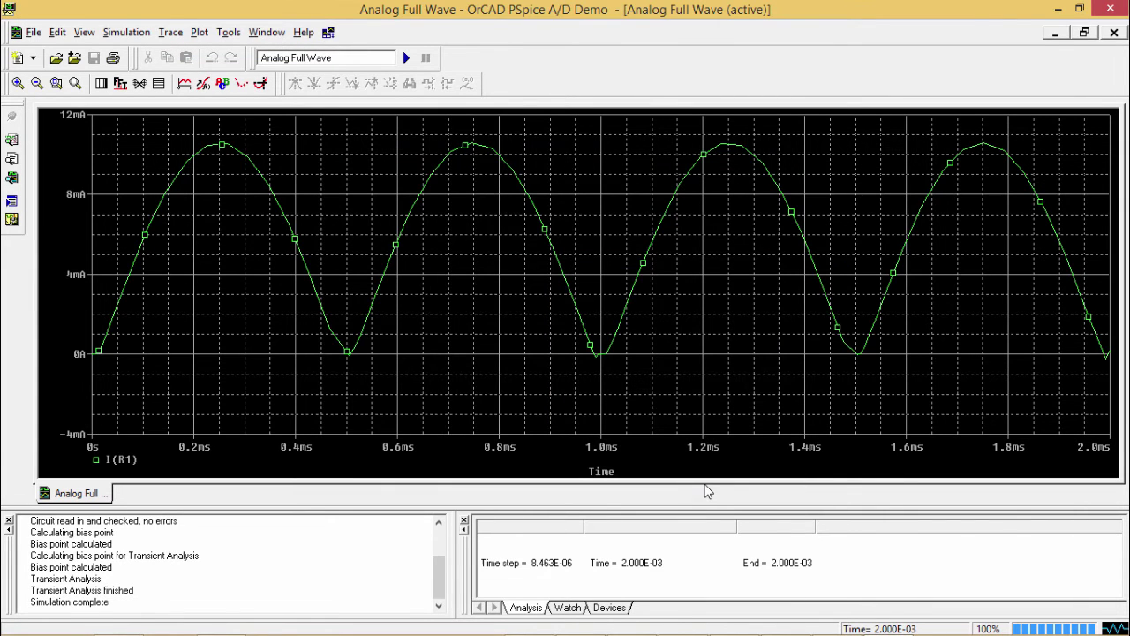
Step: Add a second plot showing the source voltage trace V(V1:+), and close the PSpice A/D results window
left_click(199, 32)
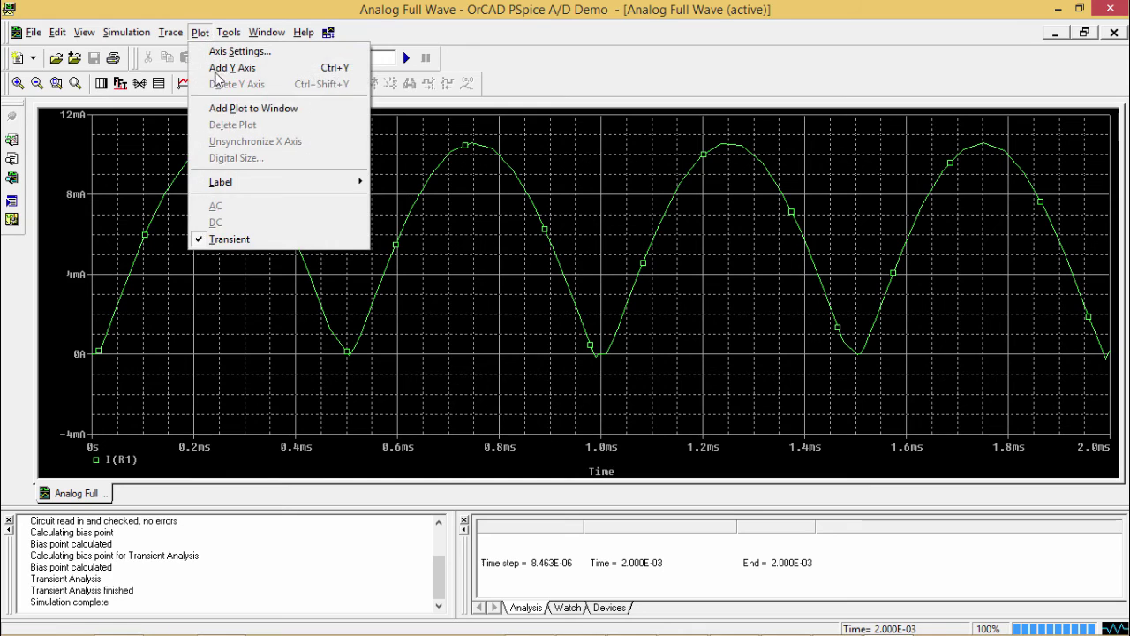
left_click(265, 117)
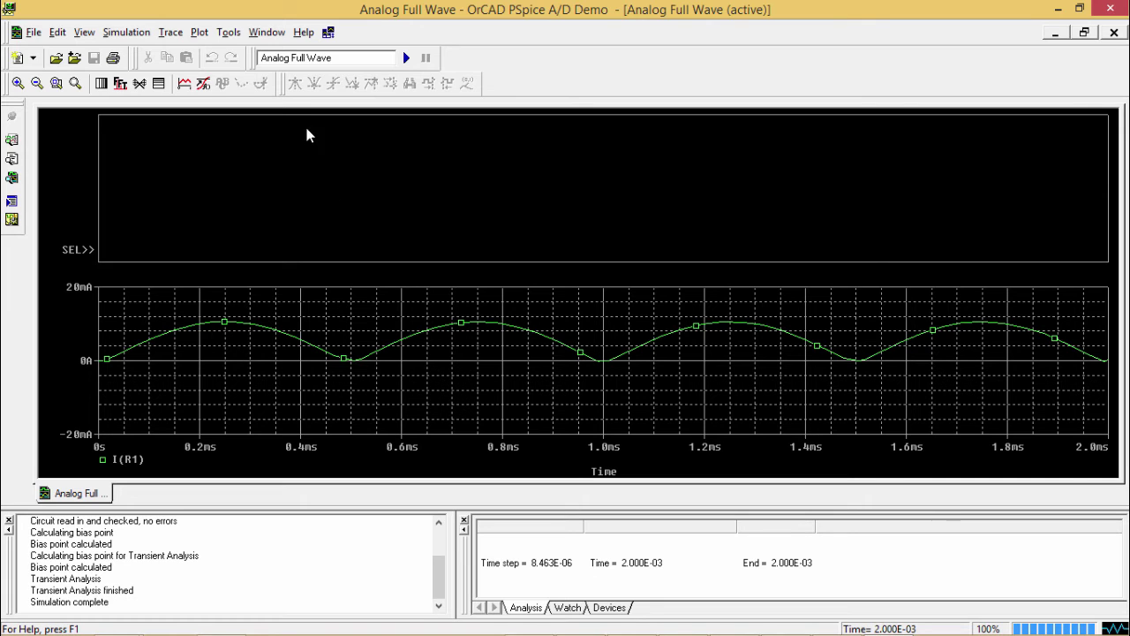
left_click(171, 32)
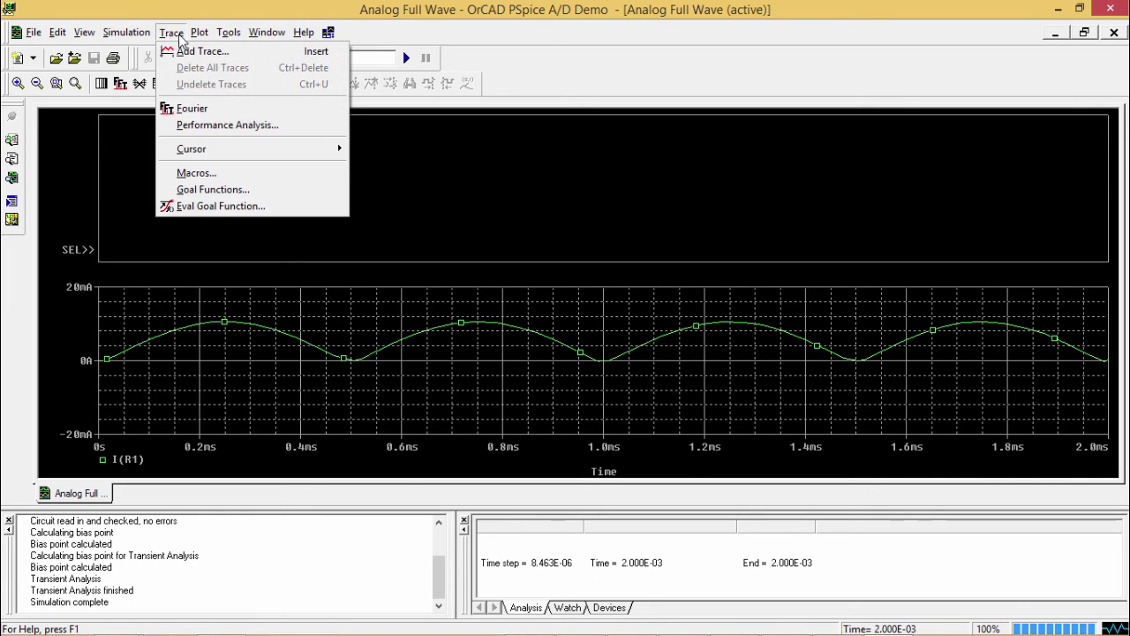
left_click(185, 48)
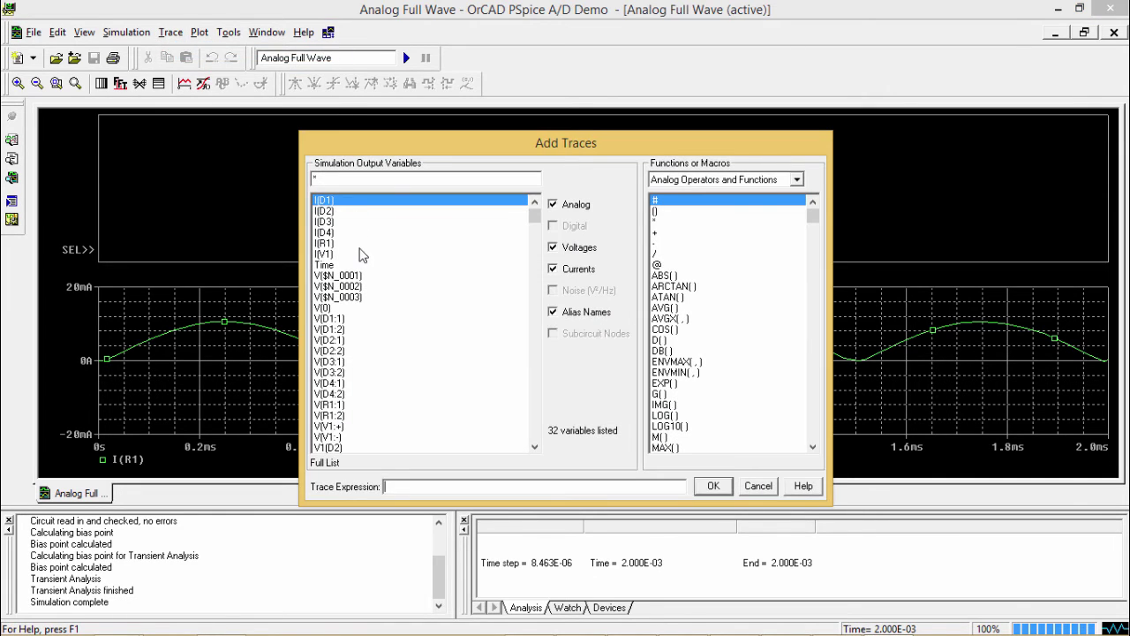
left_click(346, 427)
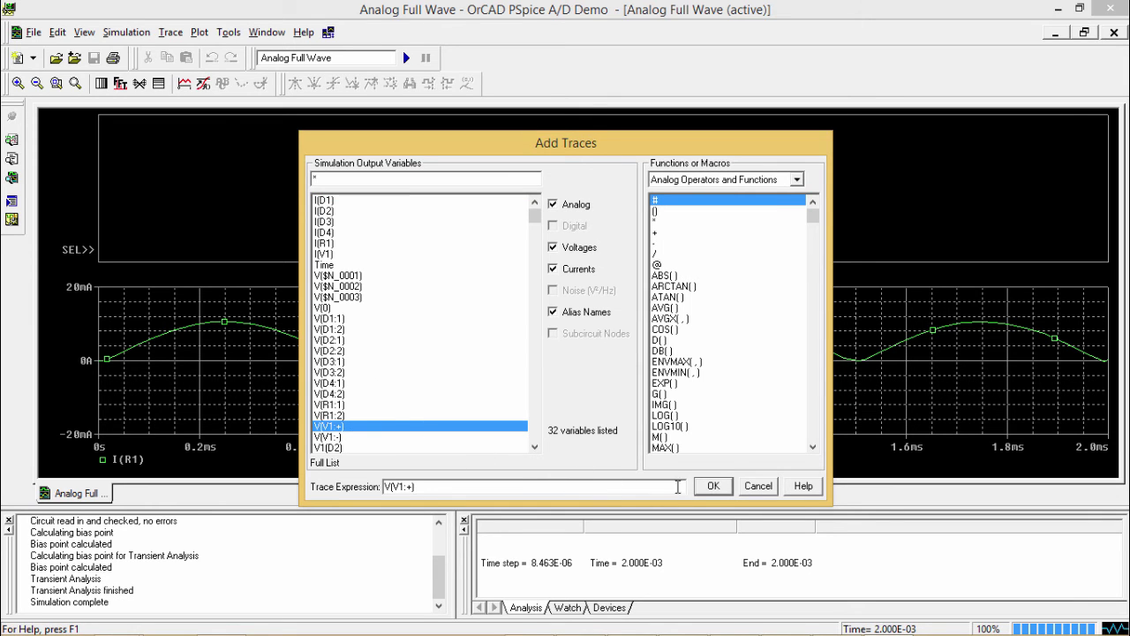
left_click(714, 486)
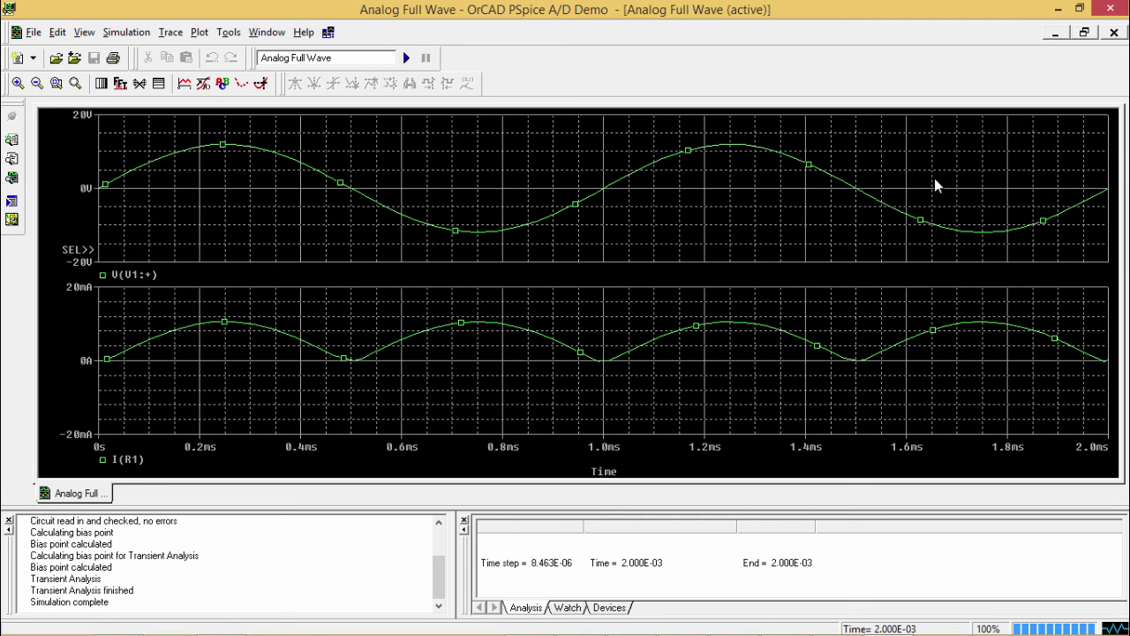
left_click(1120, 8)
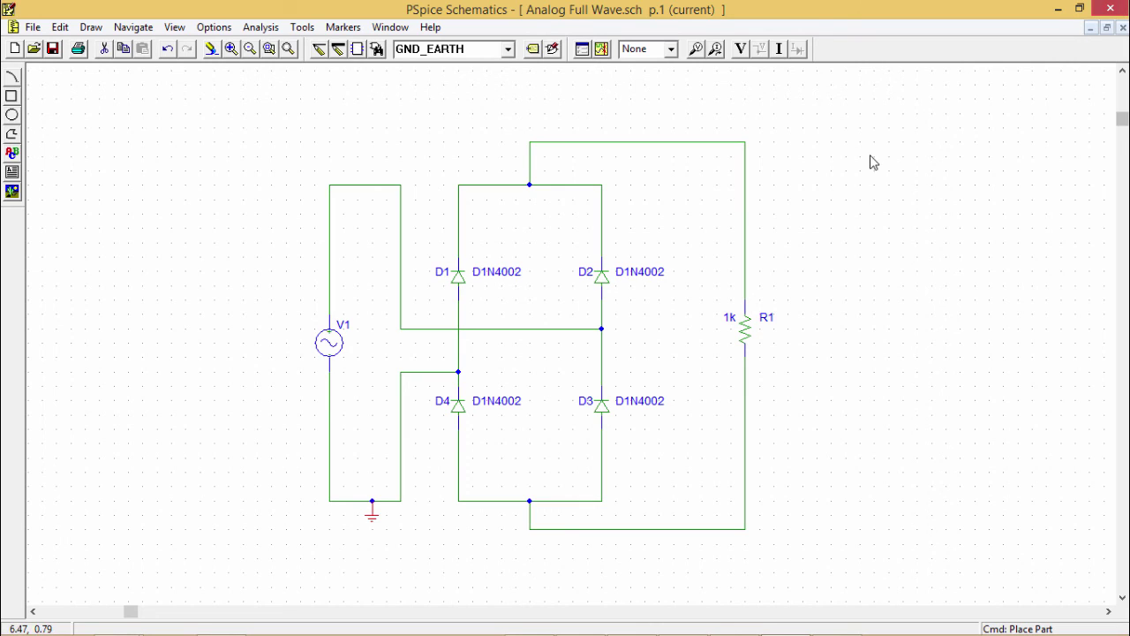